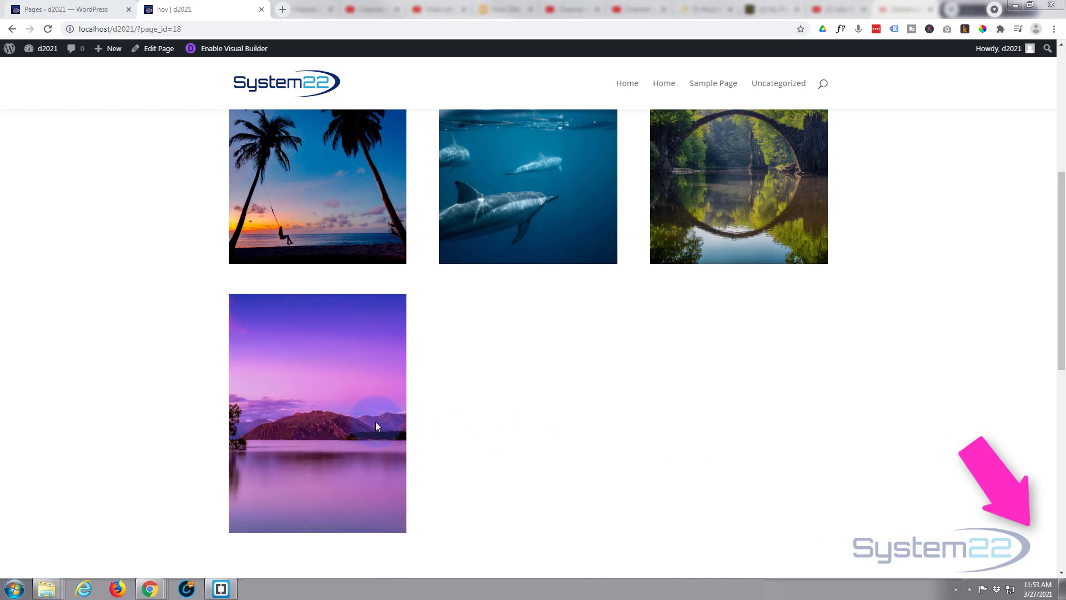
# Enable the visual builder and insert a Blurb module in the third column of the purple lake image's row.
pyautogui.moveTo(345, 426)
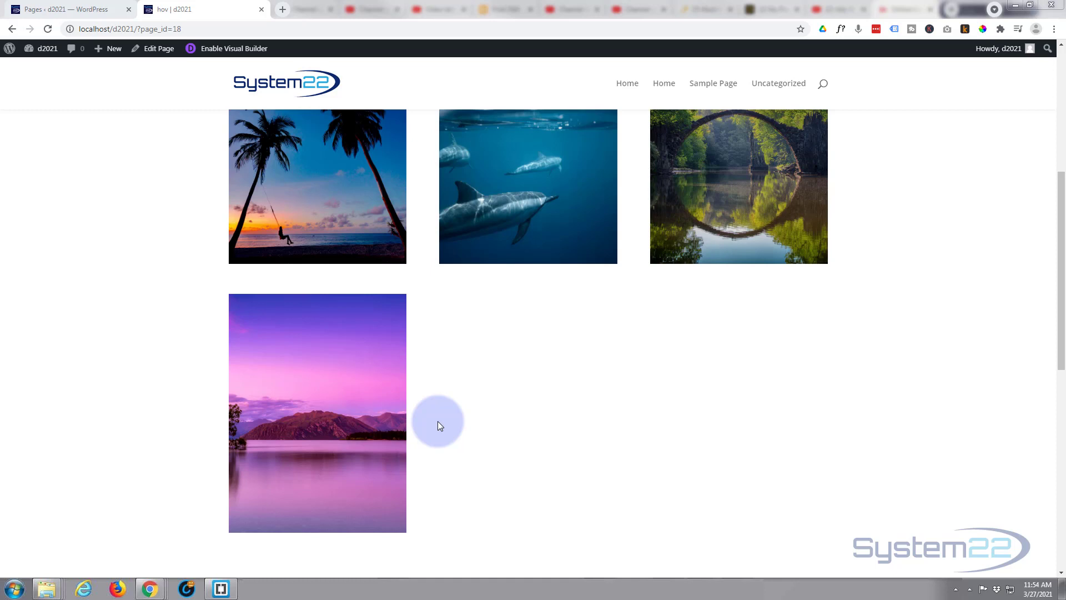
pyautogui.click(225, 50)
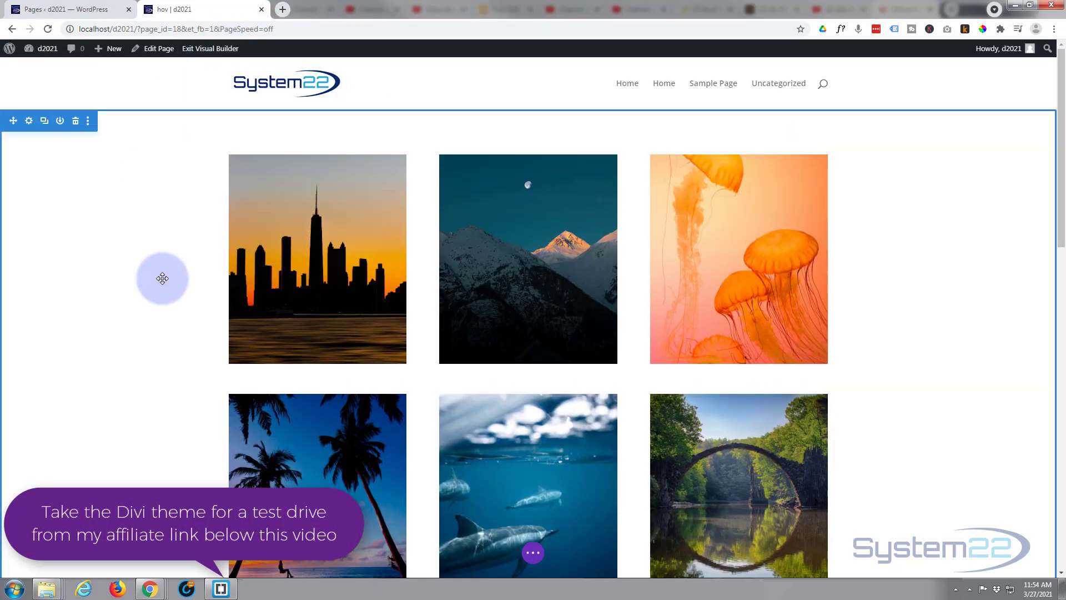
pyautogui.scroll(-1, 162, 278)
pyautogui.scroll(-6, 162, 278)
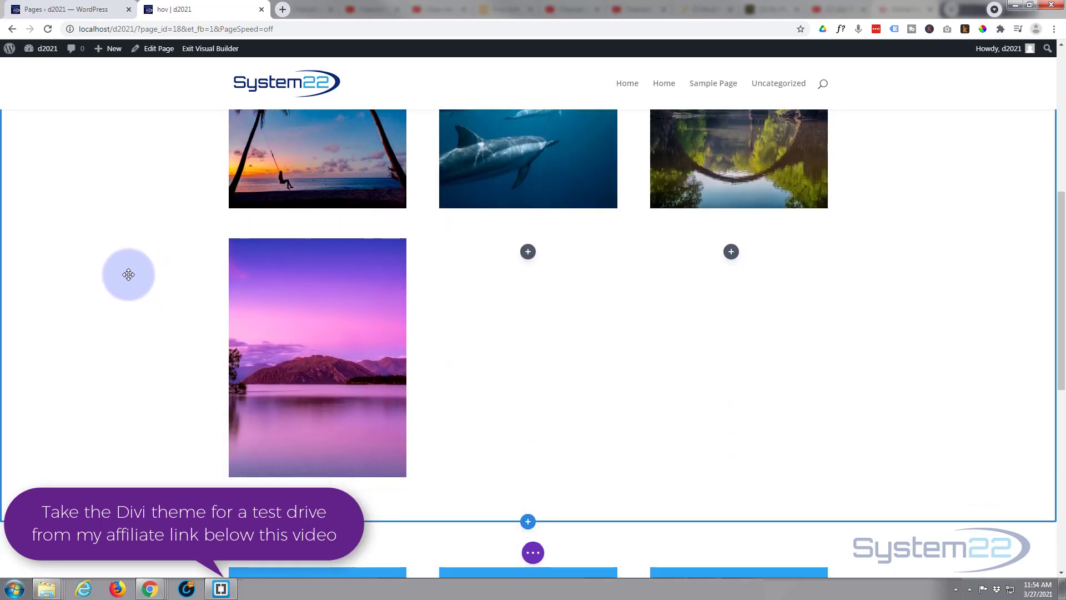
pyautogui.moveTo(257, 244)
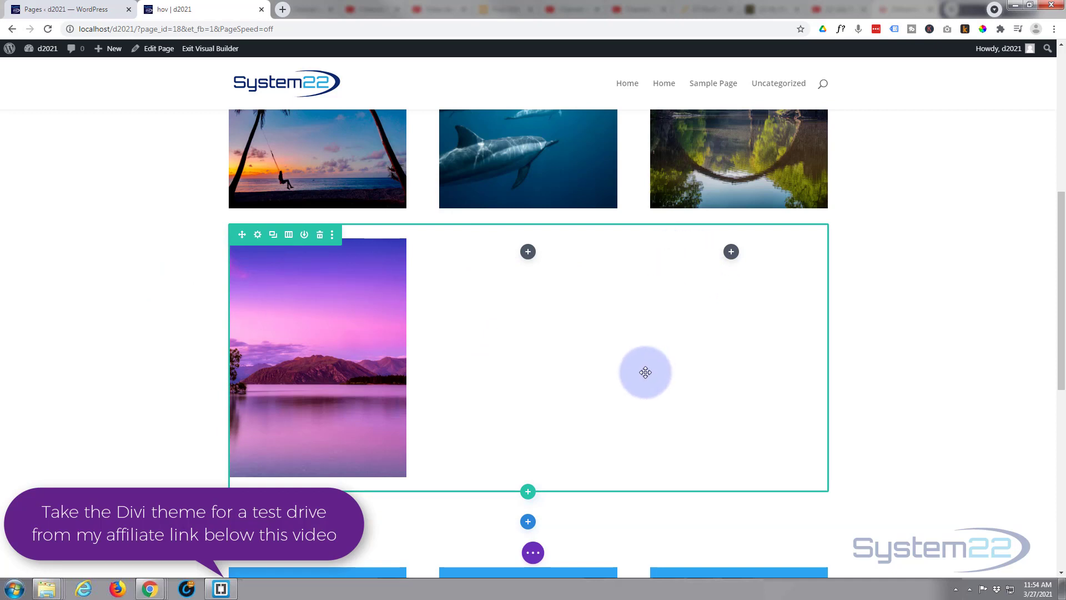
pyautogui.moveTo(643, 369)
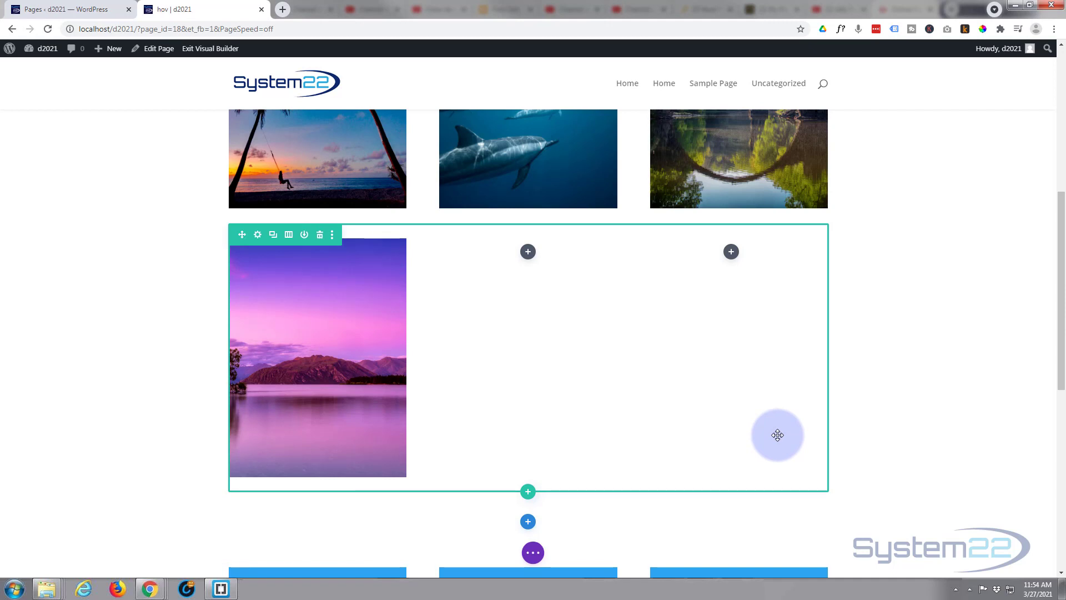
pyautogui.moveTo(777, 434); pyautogui.dragTo(335, 361)
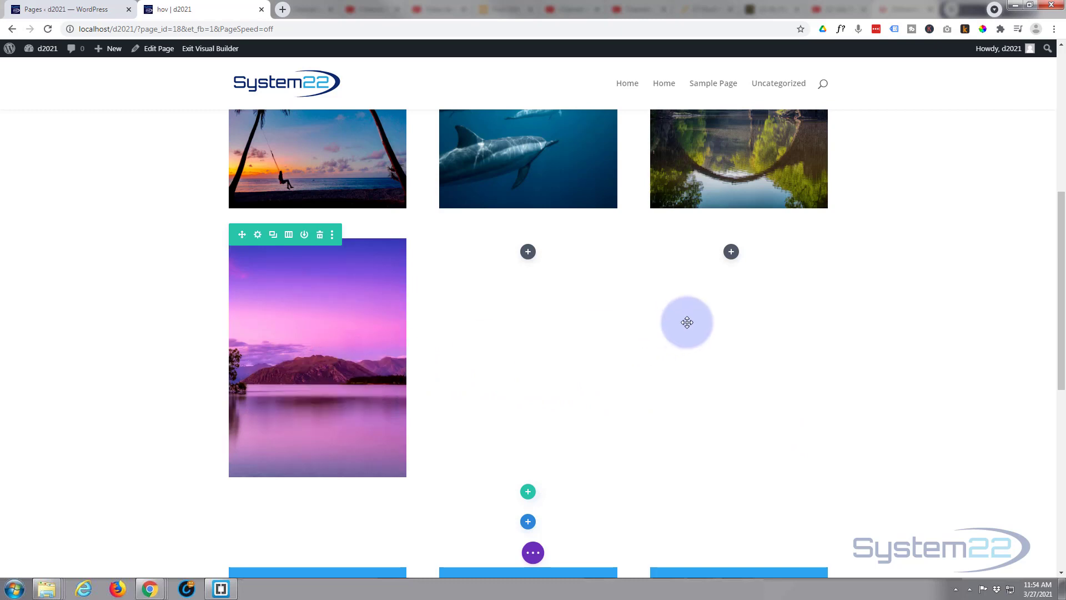
pyautogui.click(731, 253)
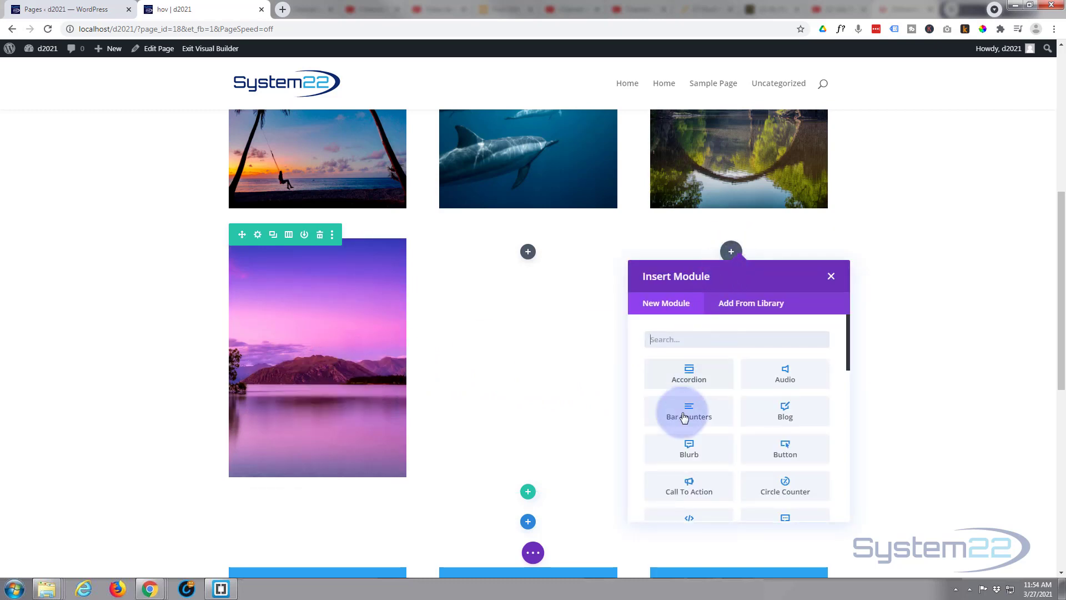
pyautogui.click(690, 448)
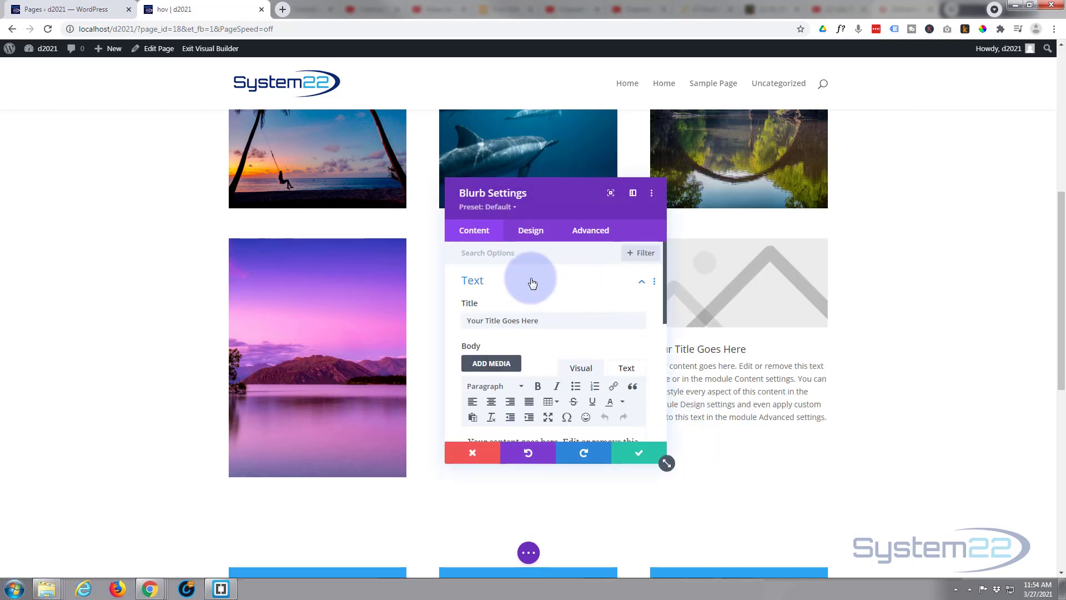
# Turn on Use Icon for the new blurb, choose the atom icon, and save the module.
pyautogui.scroll(-1, 532, 279)
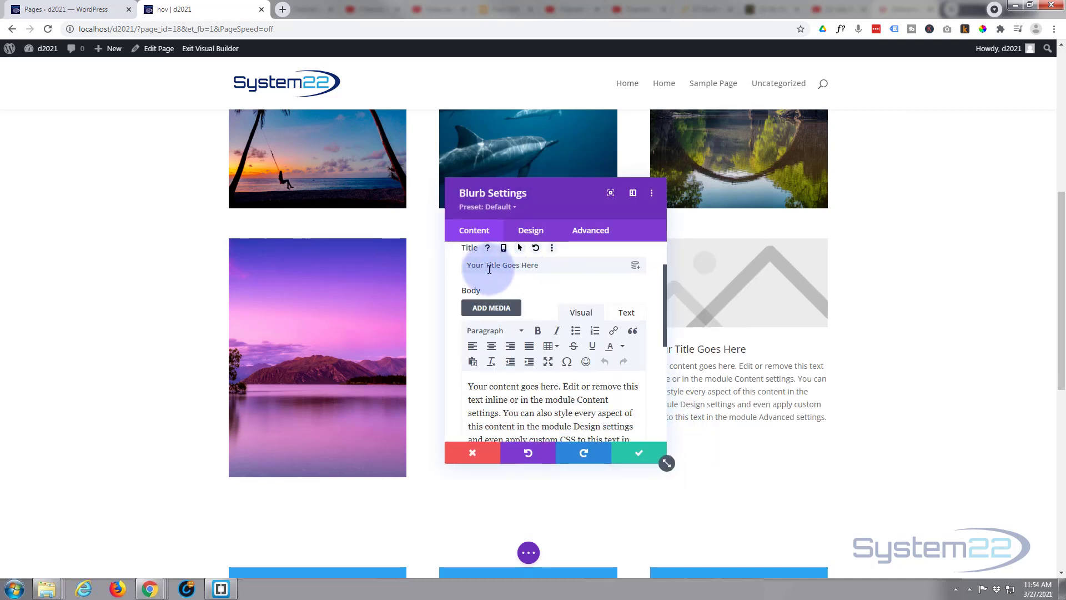
pyautogui.scroll(-2, 599, 344)
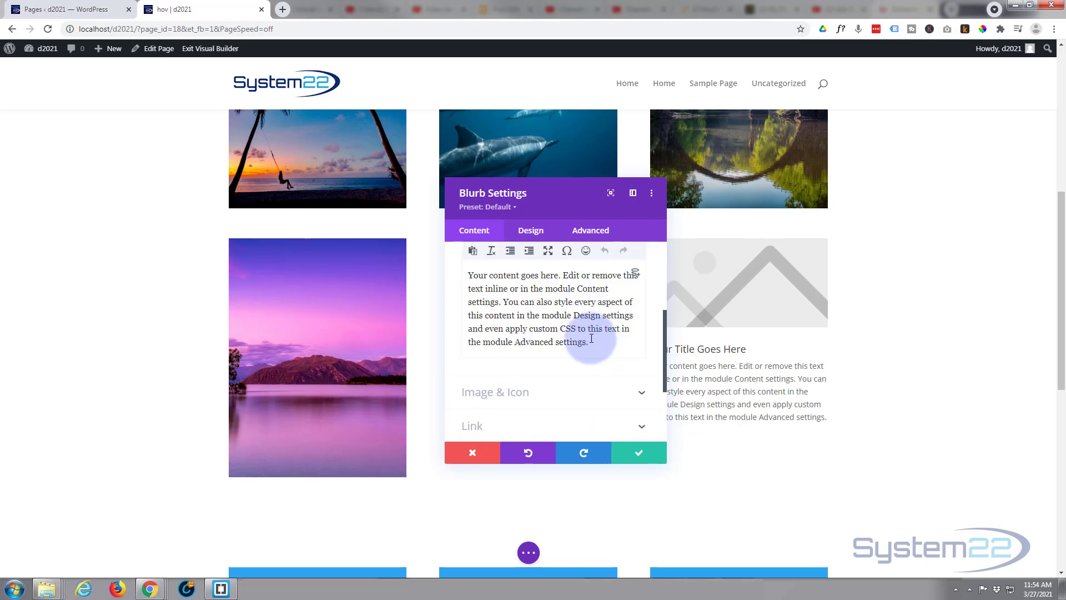
pyautogui.scroll(-1, 591, 338)
pyautogui.click(566, 337)
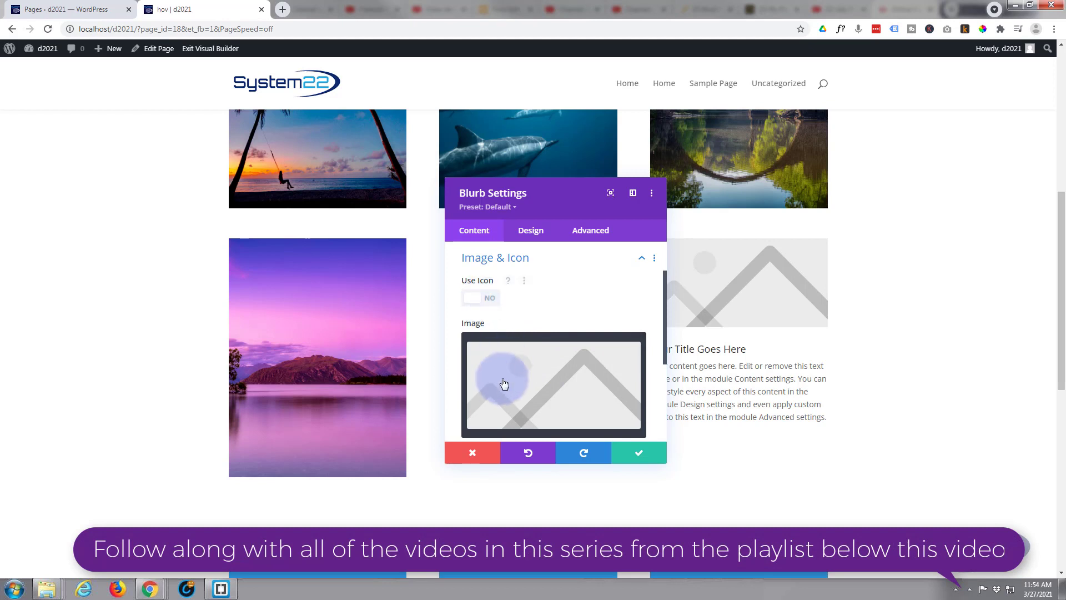
pyautogui.click(488, 300)
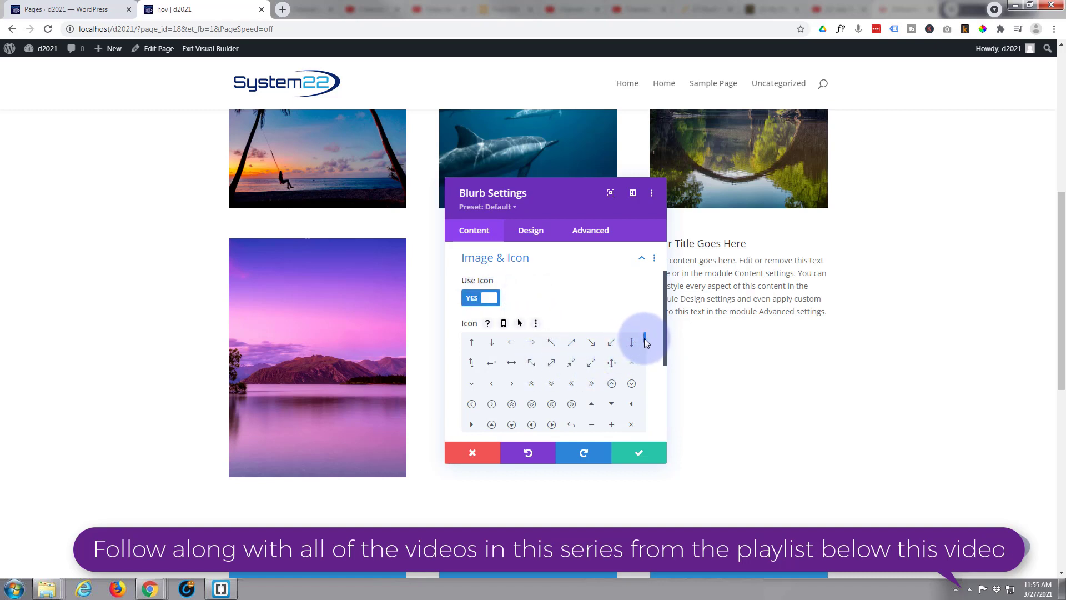
pyautogui.moveTo(645, 343); pyautogui.dragTo(646, 366)
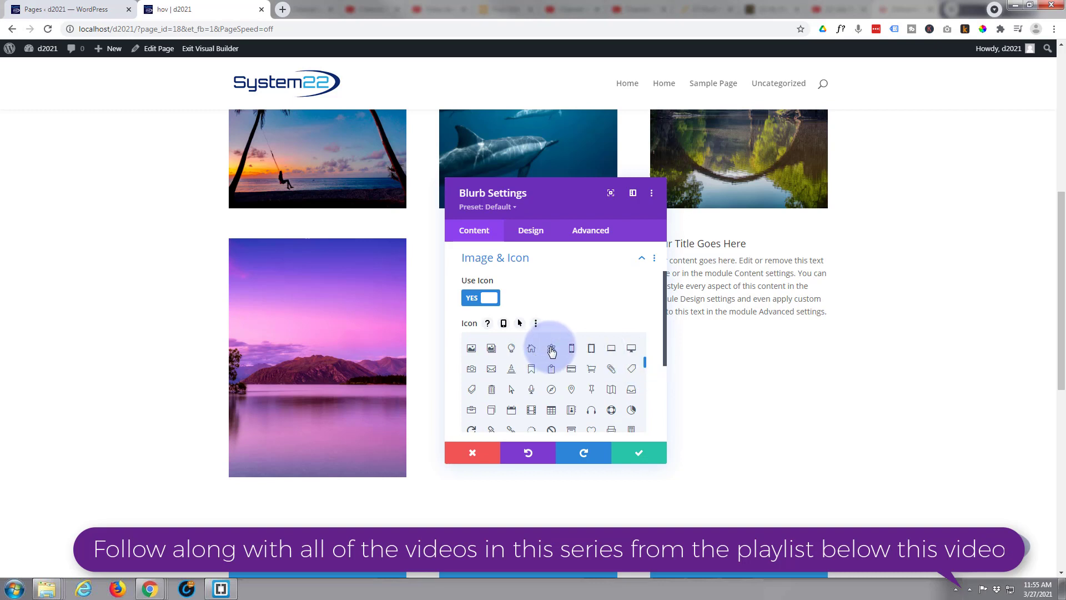
pyautogui.click(552, 349)
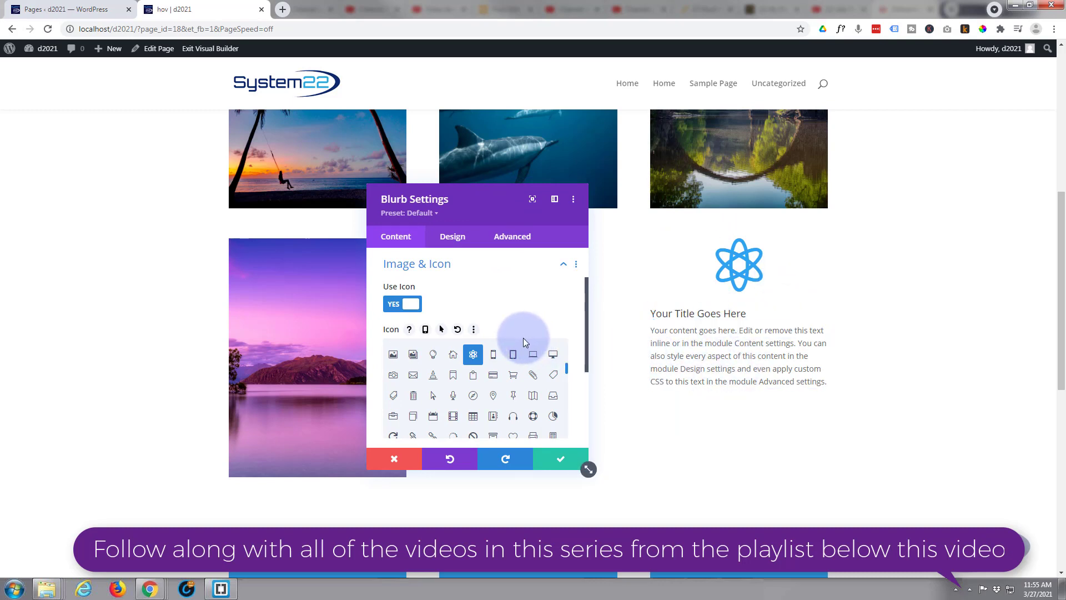
pyautogui.click(562, 460)
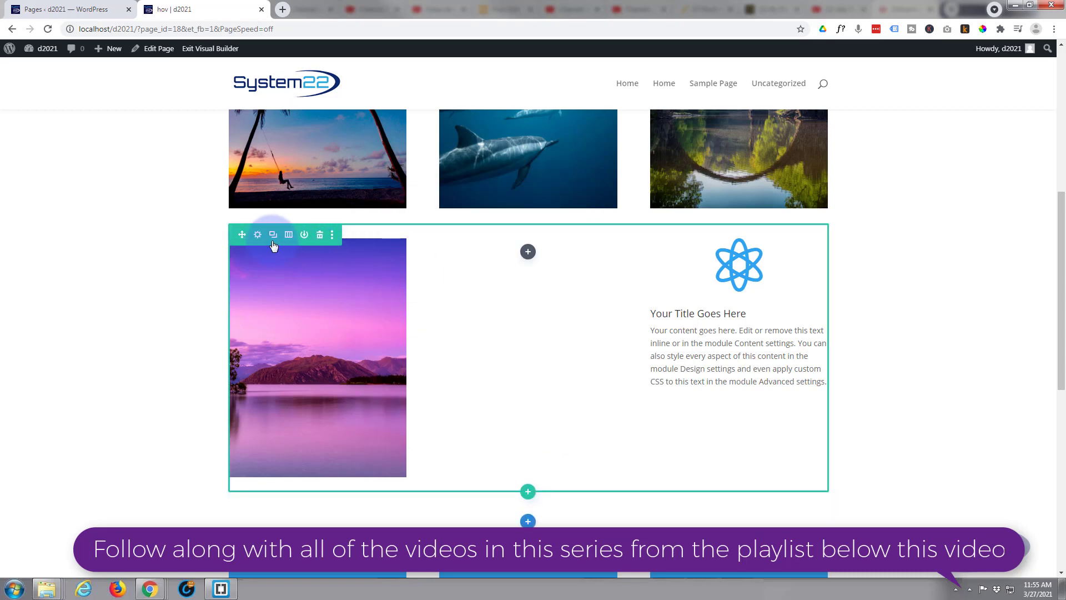
# Set the blue butterfly image pexels-pixabay-326055-scaled.jpg as the background of the row's third column and save the row.
pyautogui.click(258, 235)
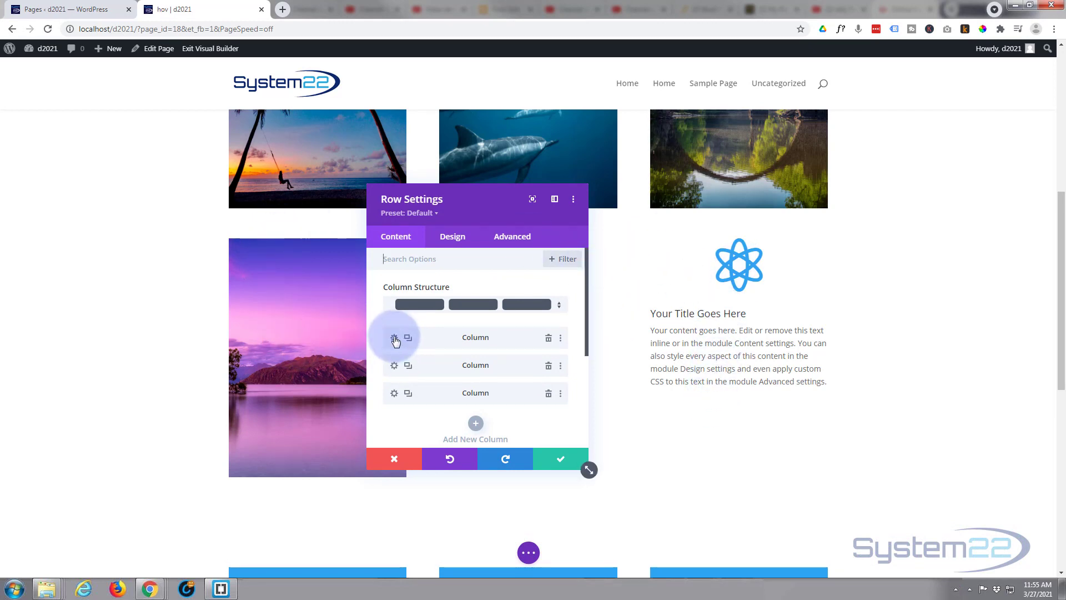
pyautogui.click(394, 394)
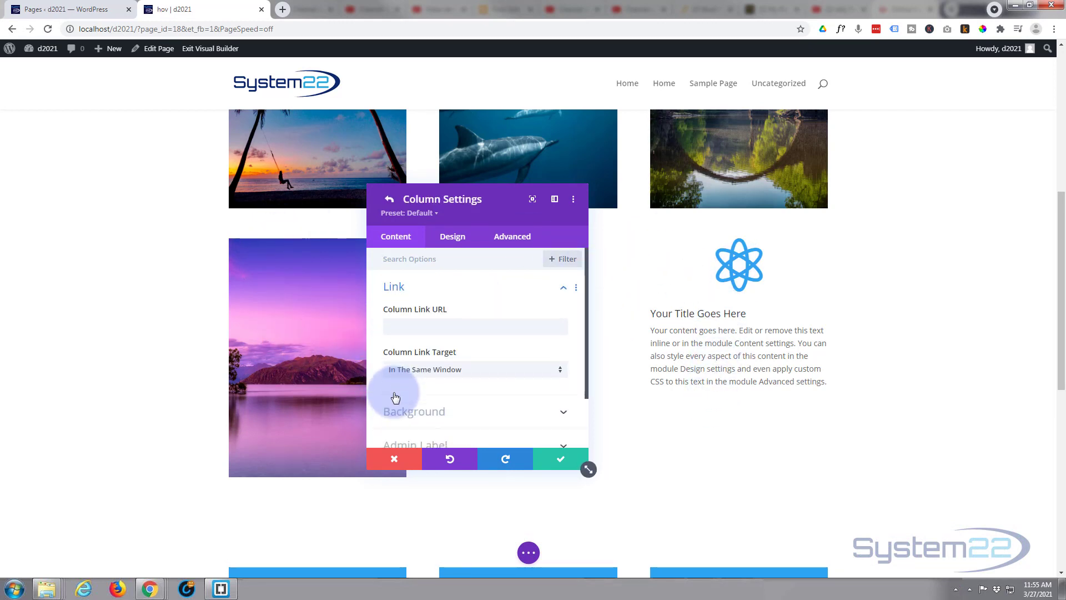
pyautogui.scroll(-1, 420, 350)
pyautogui.click(459, 356)
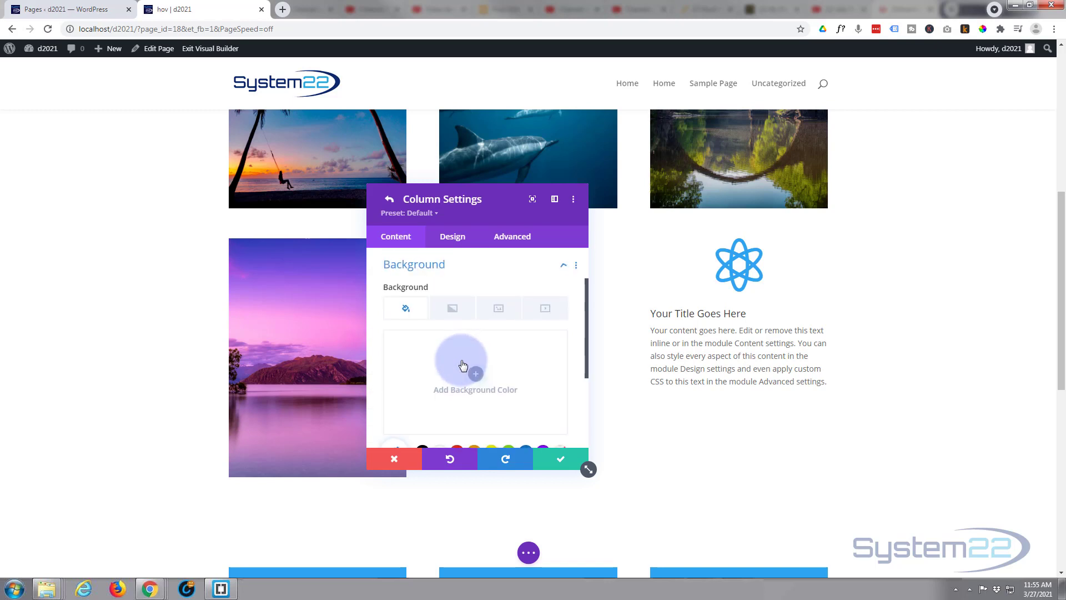
pyautogui.click(497, 307)
pyautogui.click(478, 375)
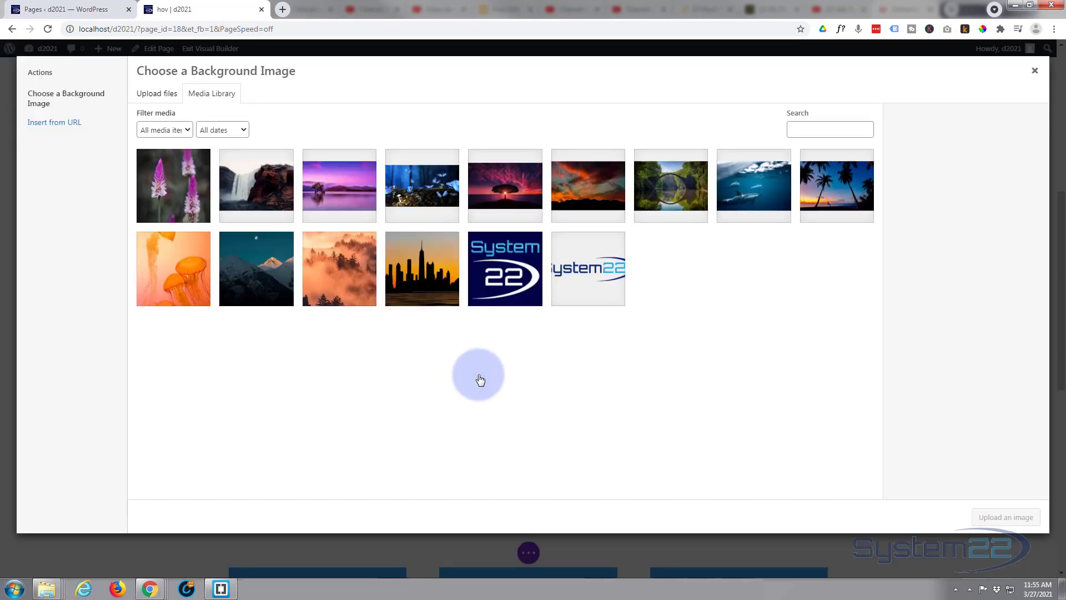
pyautogui.click(420, 198)
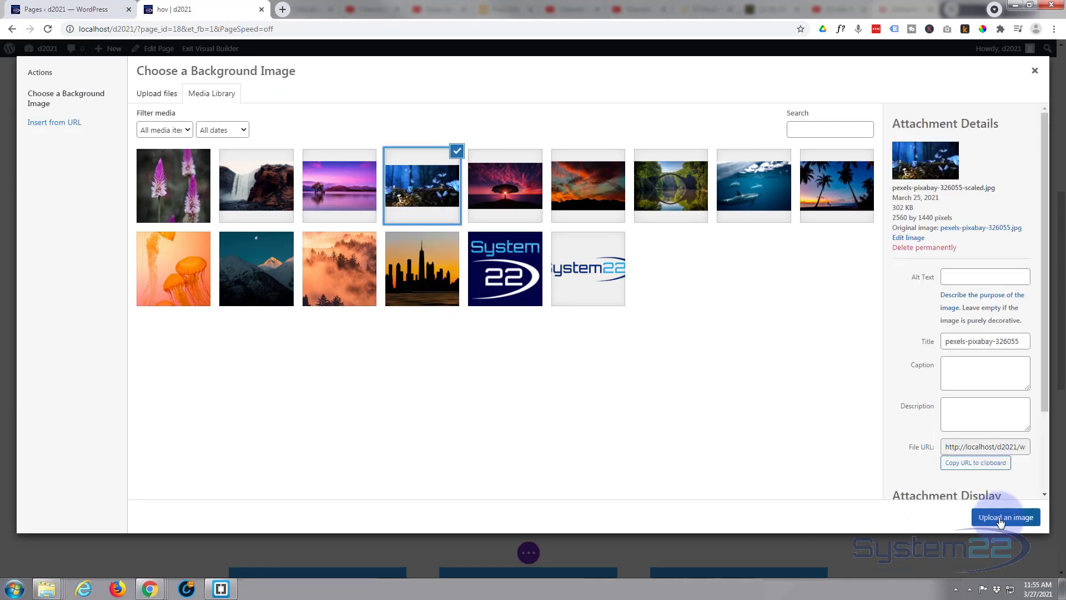
pyautogui.click(1004, 516)
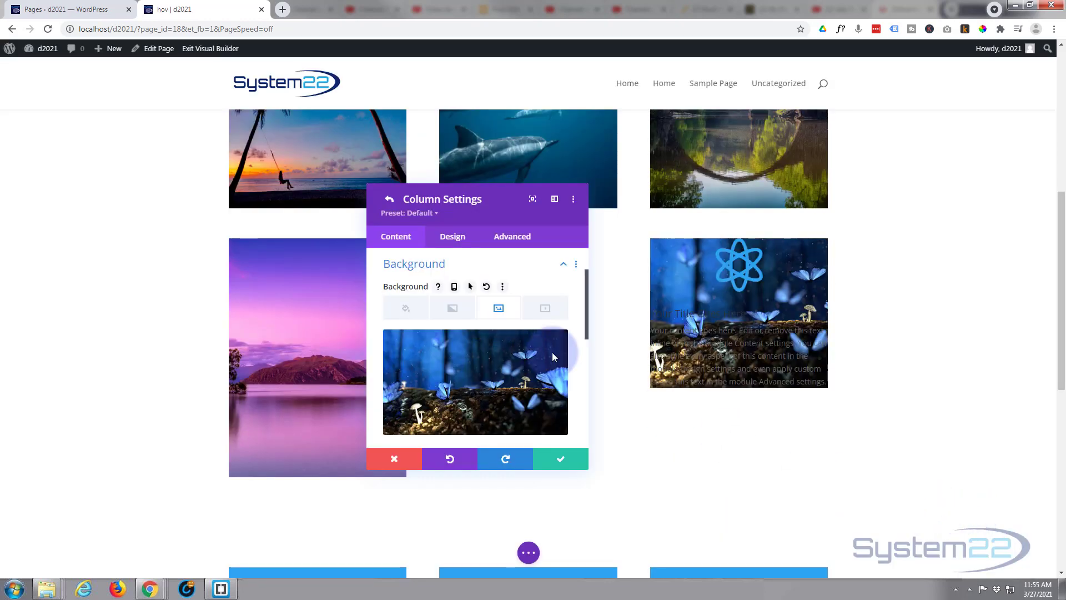
pyautogui.scroll(-2, 459, 353)
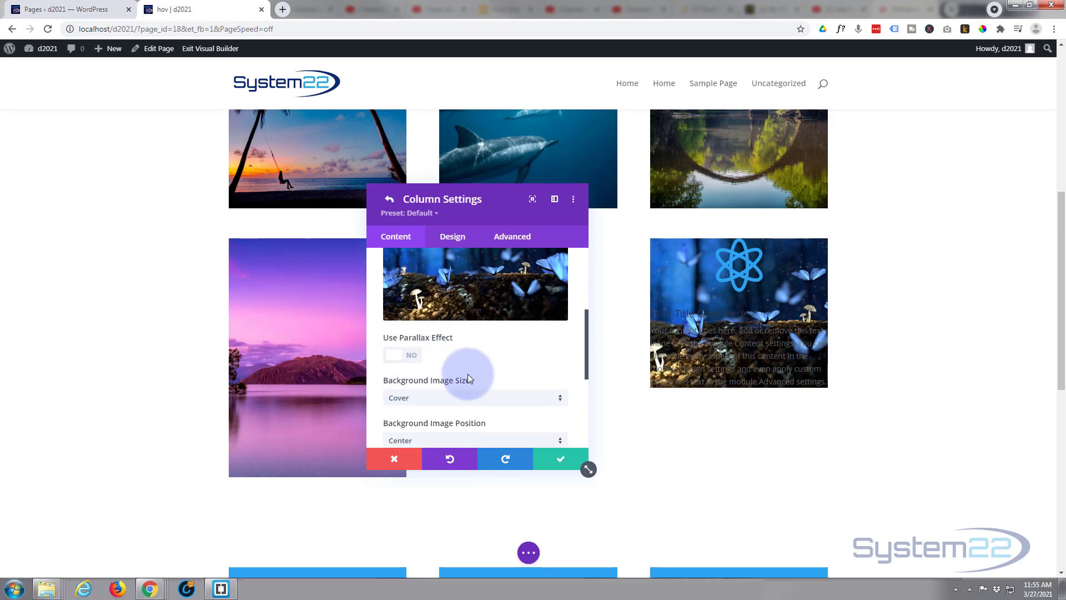
pyautogui.scroll(-1, 467, 376)
pyautogui.scroll(-1, 454, 432)
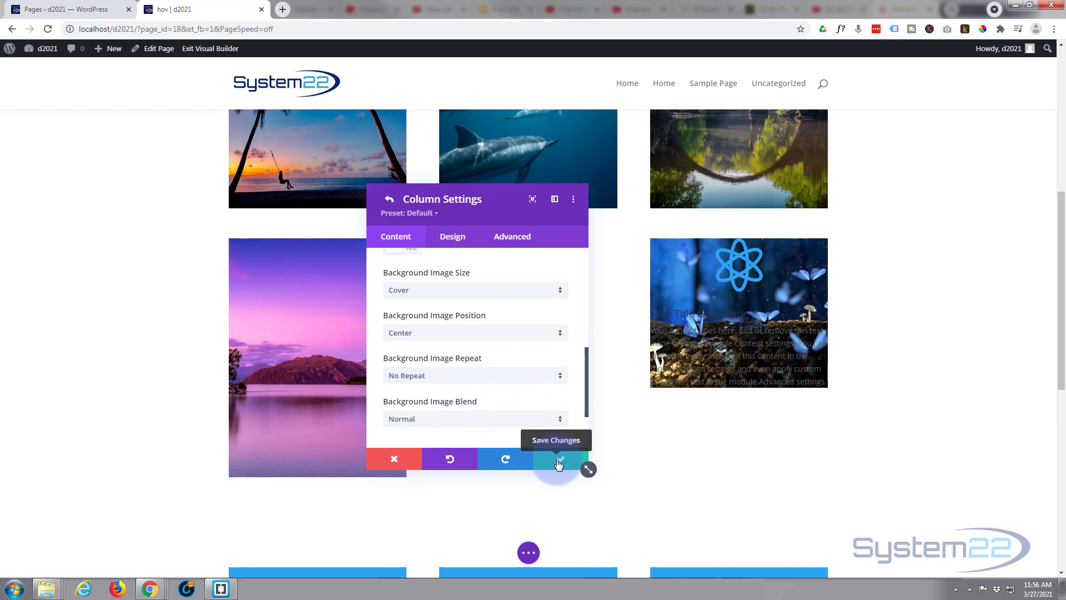
pyautogui.click(558, 465)
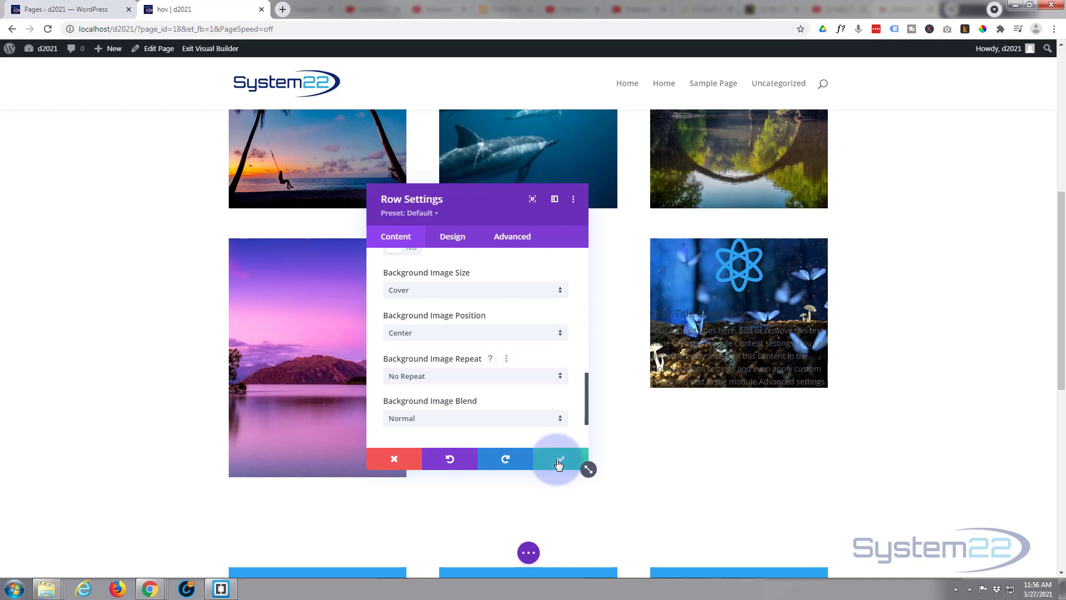
pyautogui.click(559, 464)
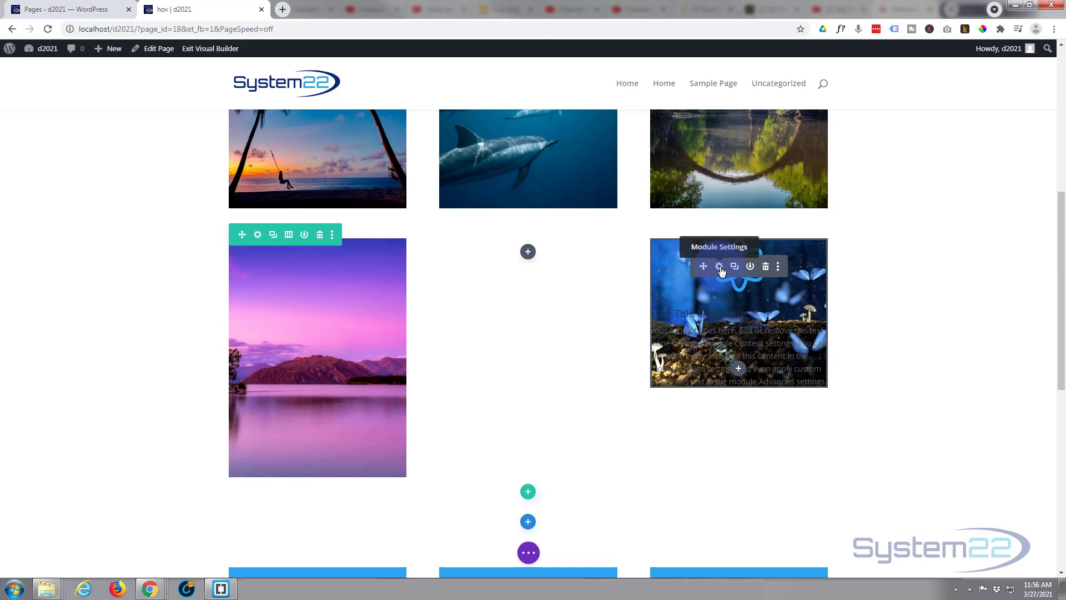
# Set the blurb's text color to Light and its text alignment to centered.
pyautogui.click(720, 267)
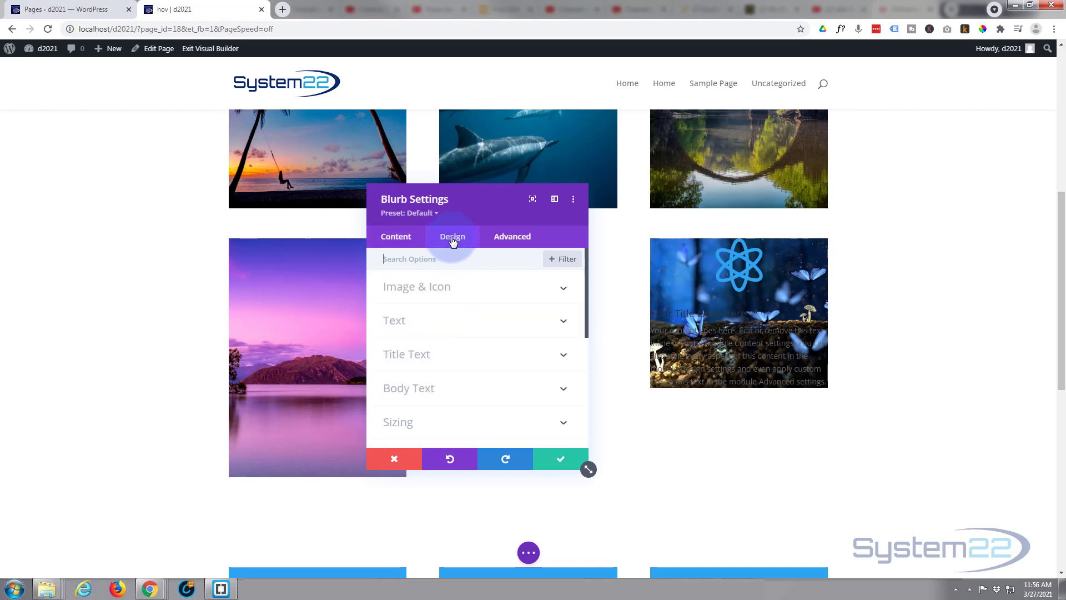
pyautogui.click(445, 327)
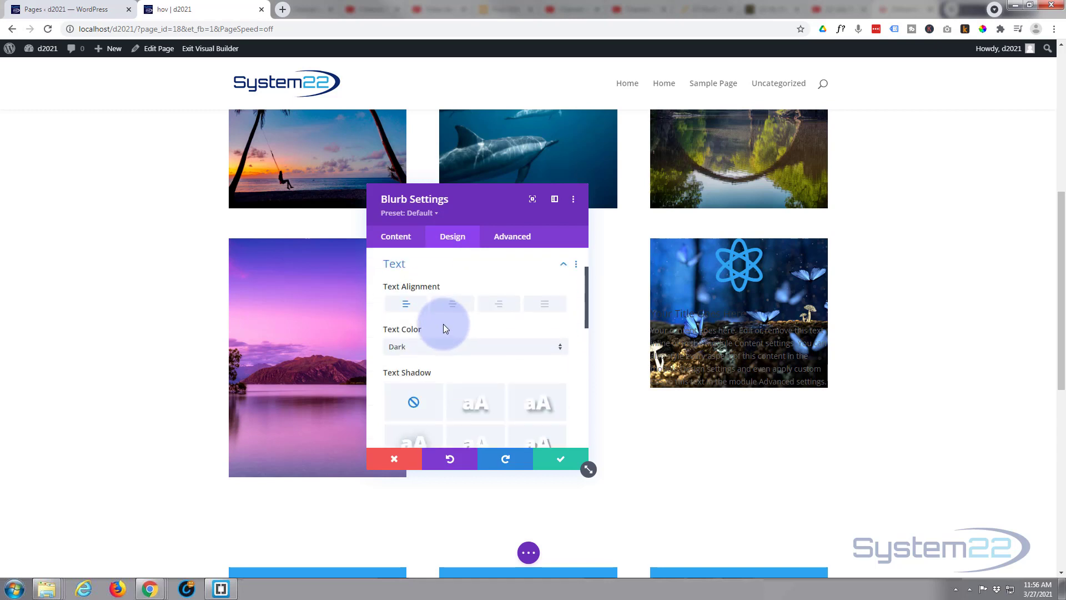
pyautogui.click(437, 347)
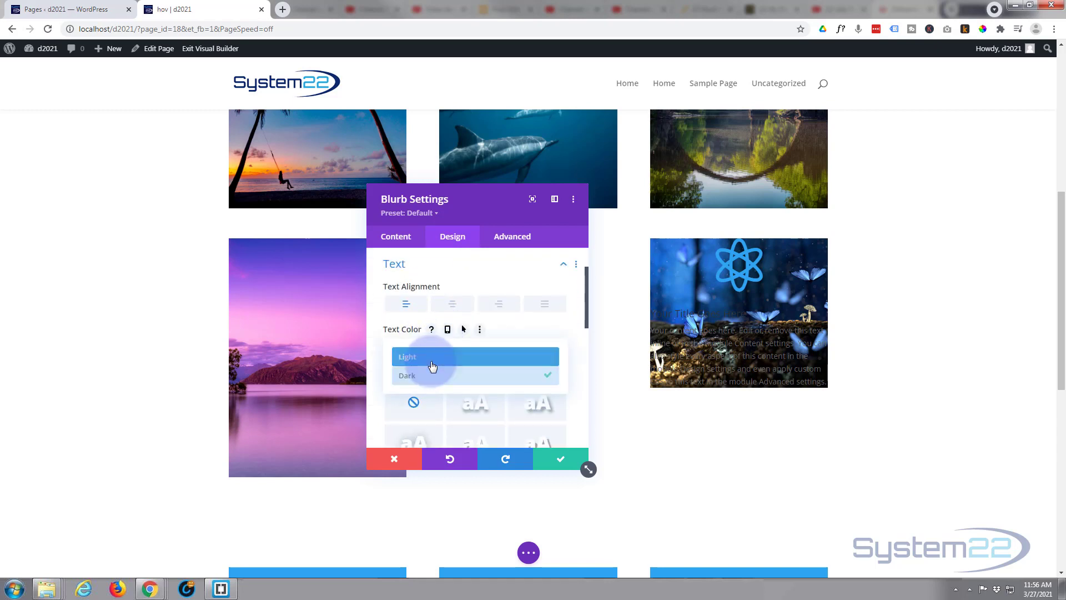
pyautogui.click(431, 362)
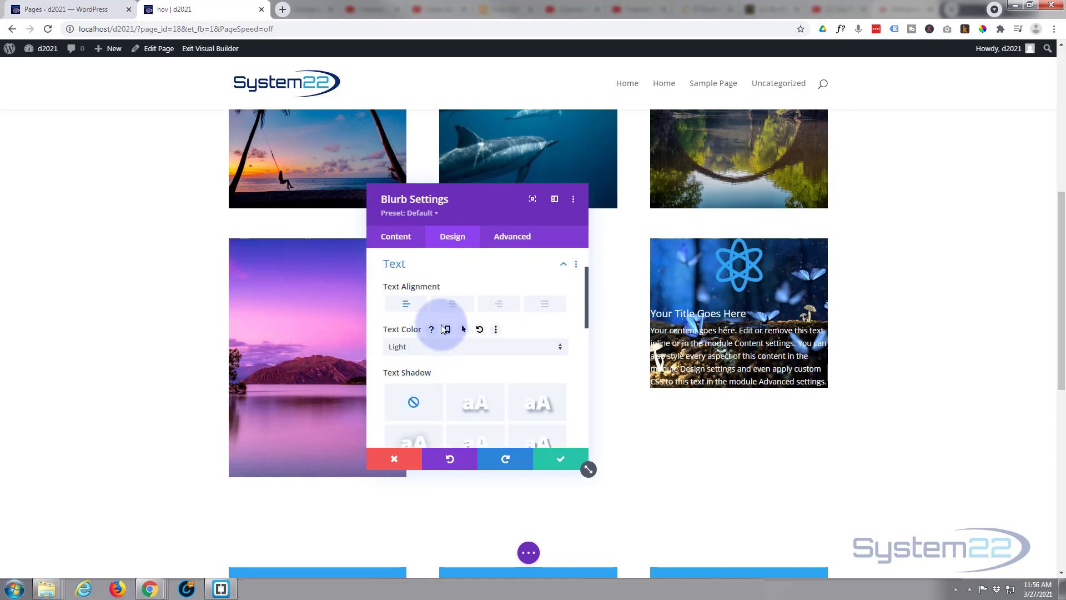
pyautogui.click(452, 304)
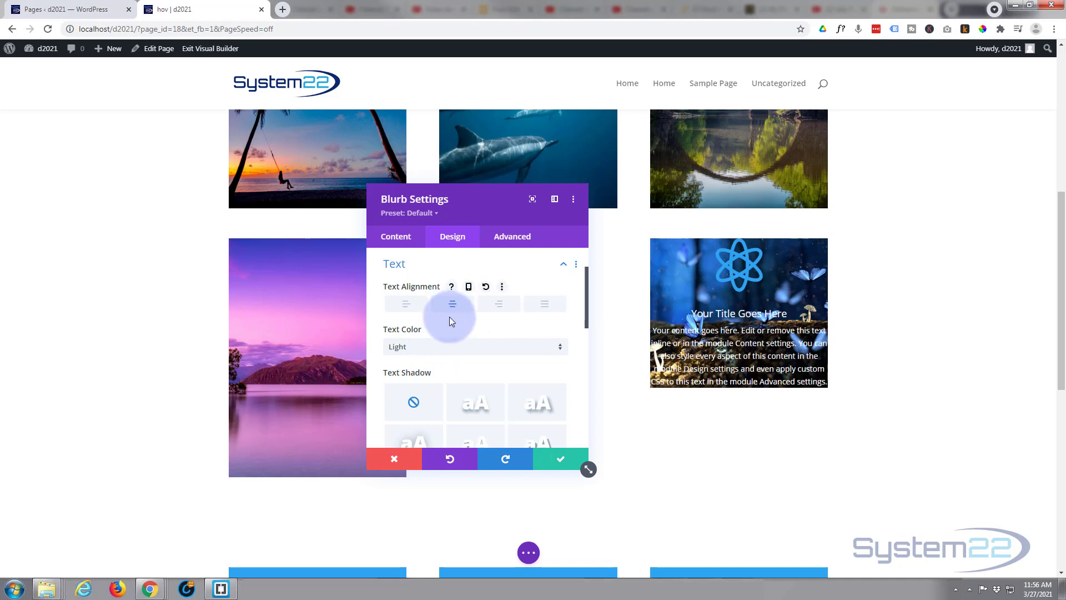
# Set the blurb's top padding to 50px and link the bottom padding to the same value.
pyautogui.scroll(-2, 451, 311)
pyautogui.scroll(-2, 451, 322)
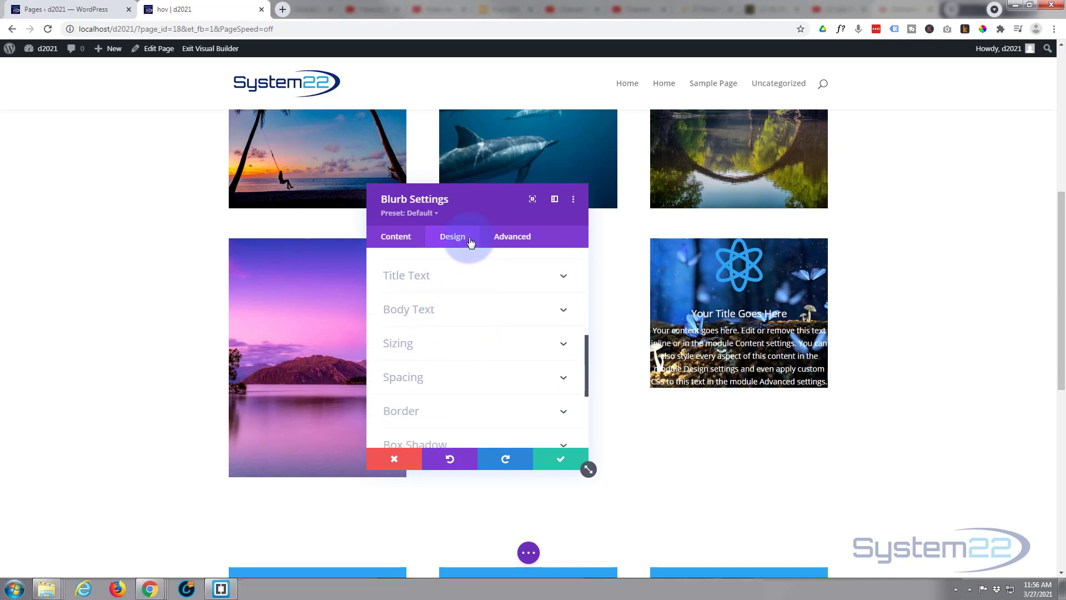
pyautogui.click(454, 380)
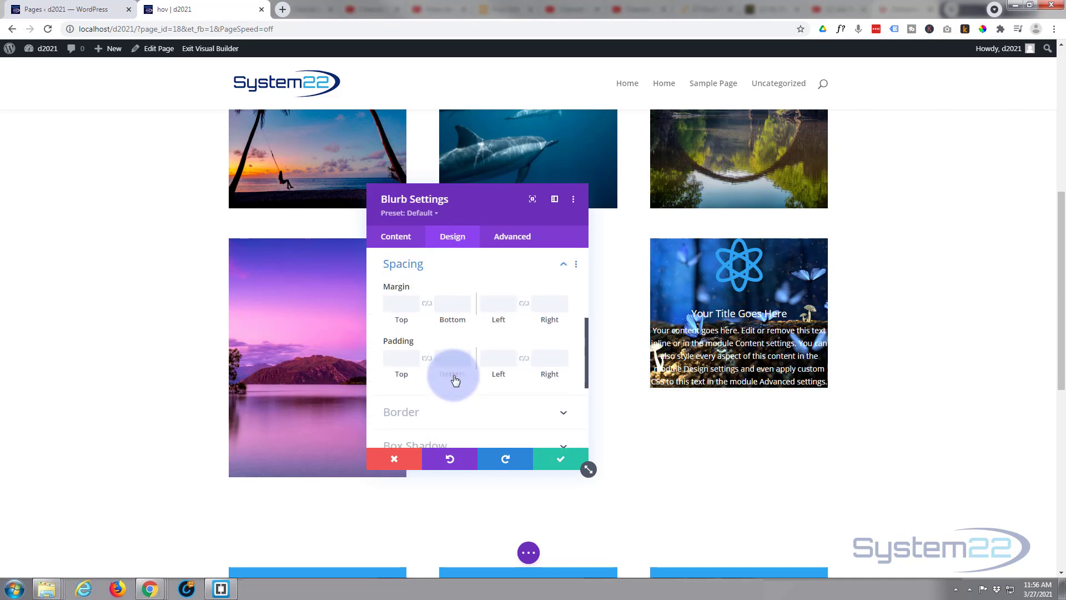
pyautogui.click(393, 358)
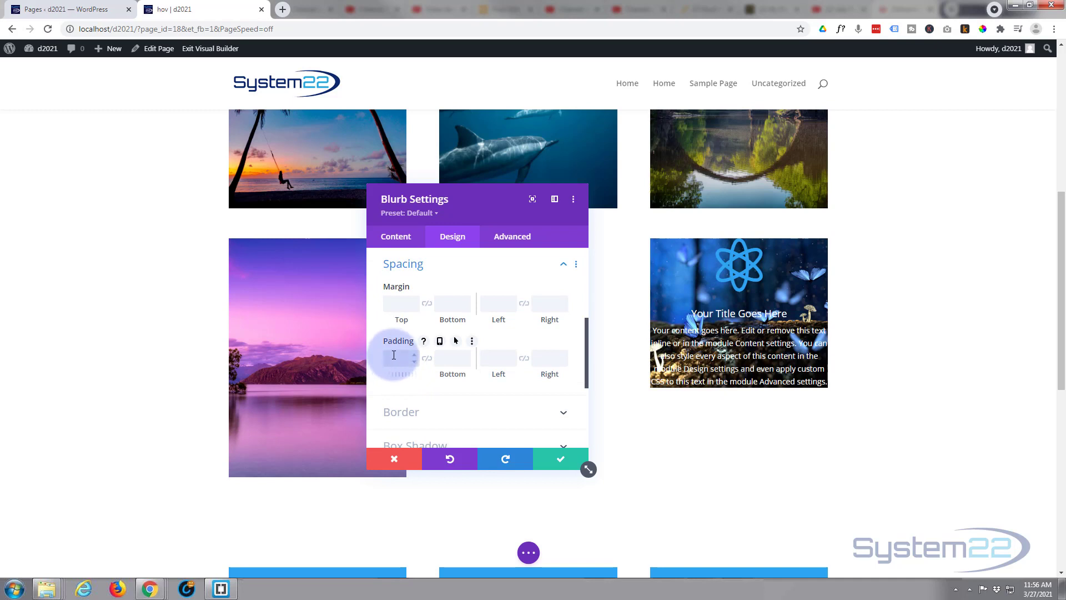
pyautogui.write('50')
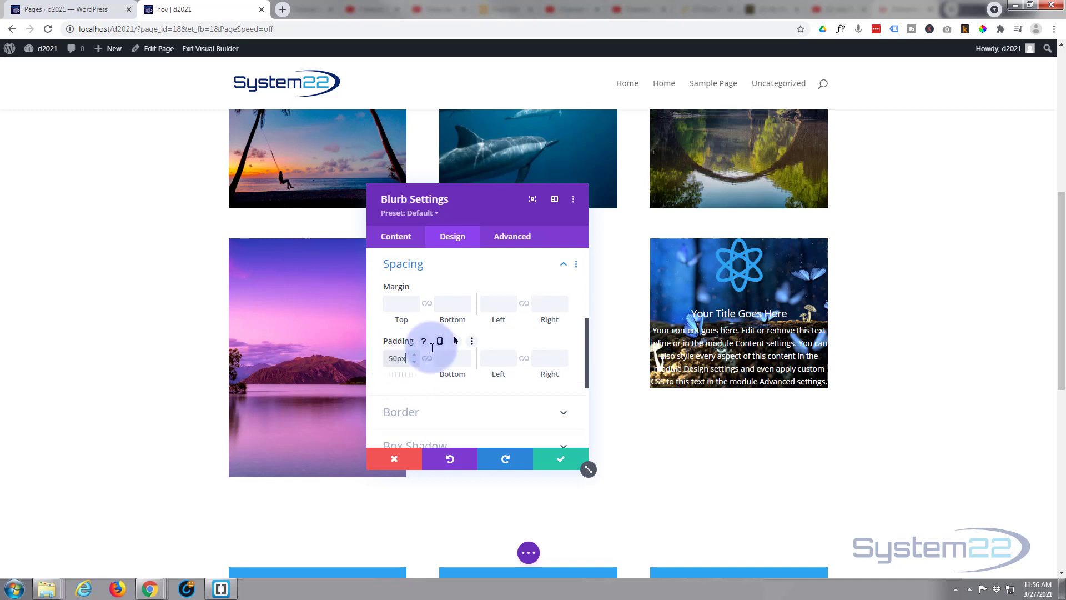
pyautogui.click(427, 358)
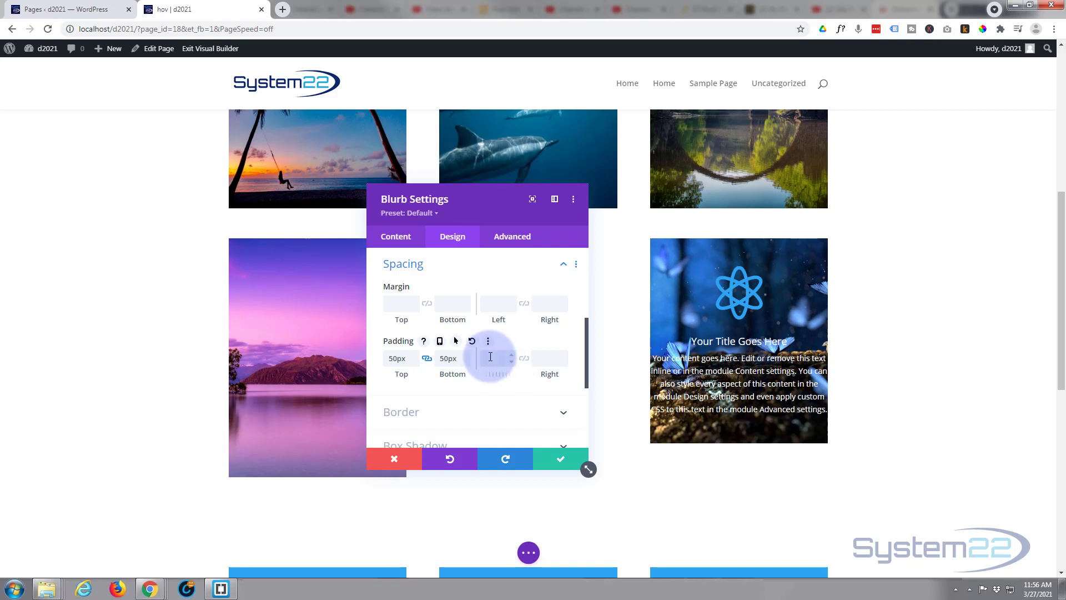
# Set the blurb's left padding to 30px and link the right padding to the same value.
pyautogui.click(490, 357)
pyautogui.write('30')
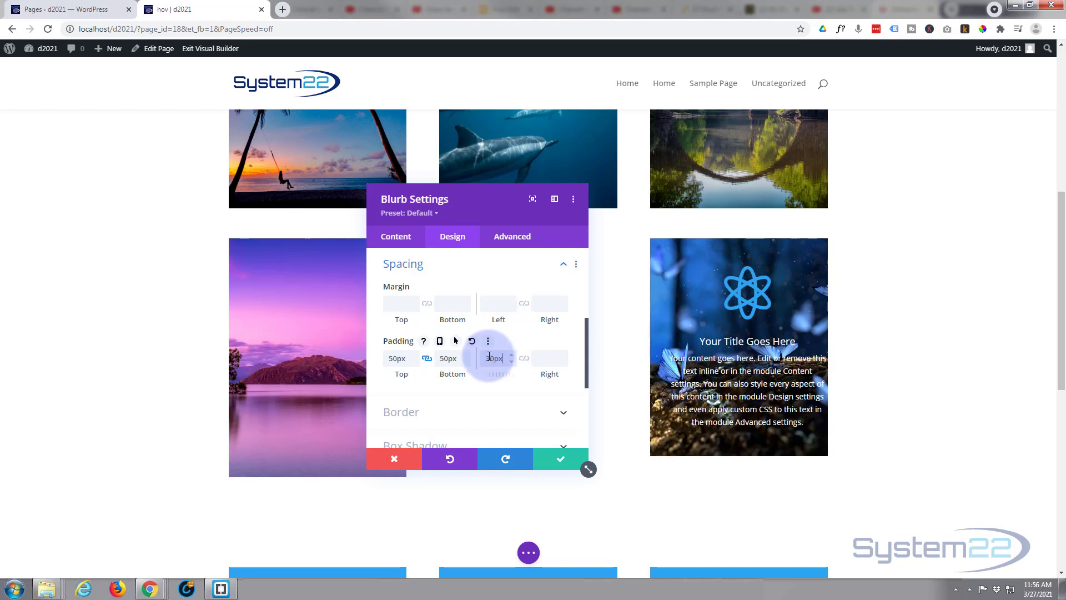
pyautogui.click(524, 358)
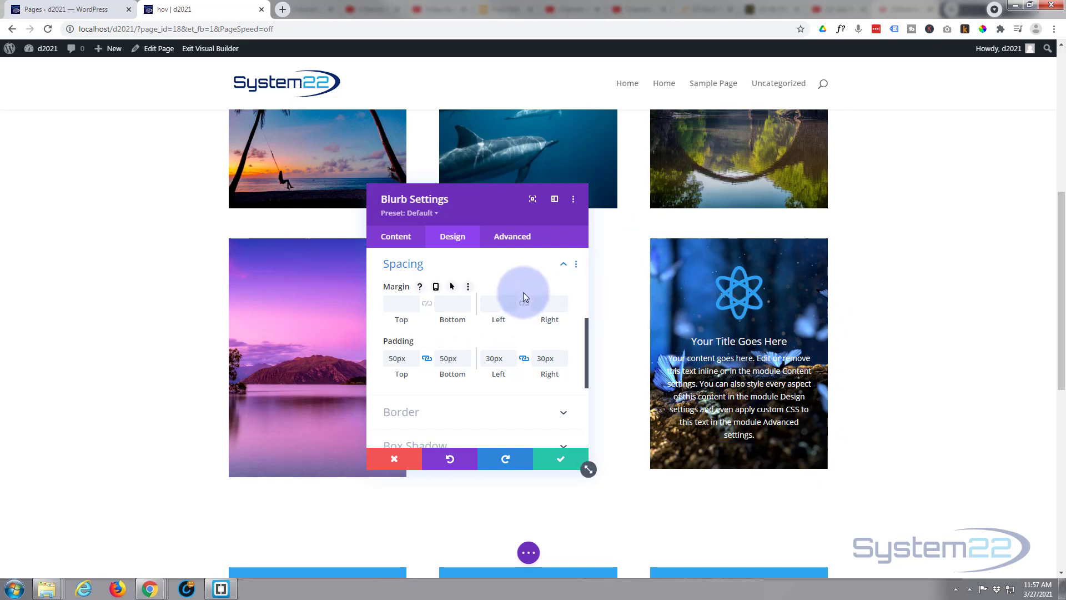
pyautogui.click(563, 265)
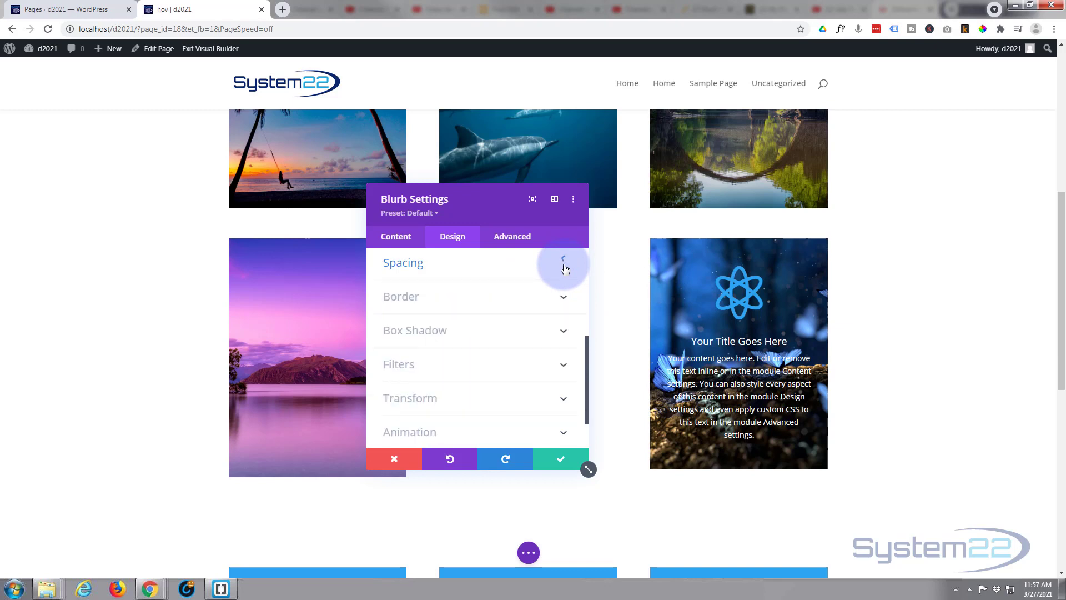
# Try a minimum height of 430px on the blurb and clear that value again.
pyautogui.scroll(1, 526, 285)
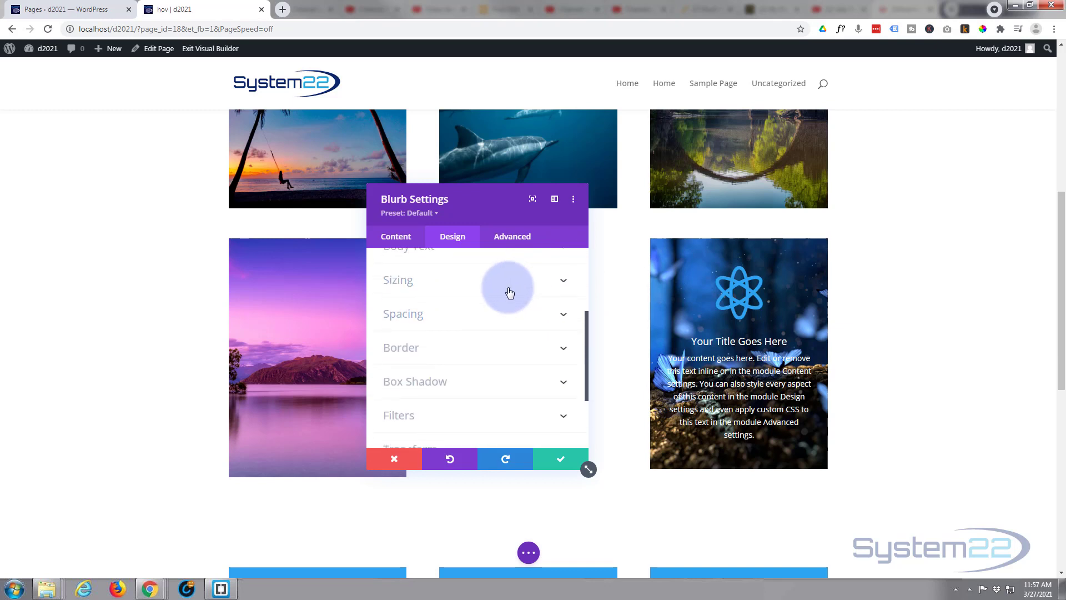
pyautogui.click(473, 282)
pyautogui.scroll(-1, 472, 286)
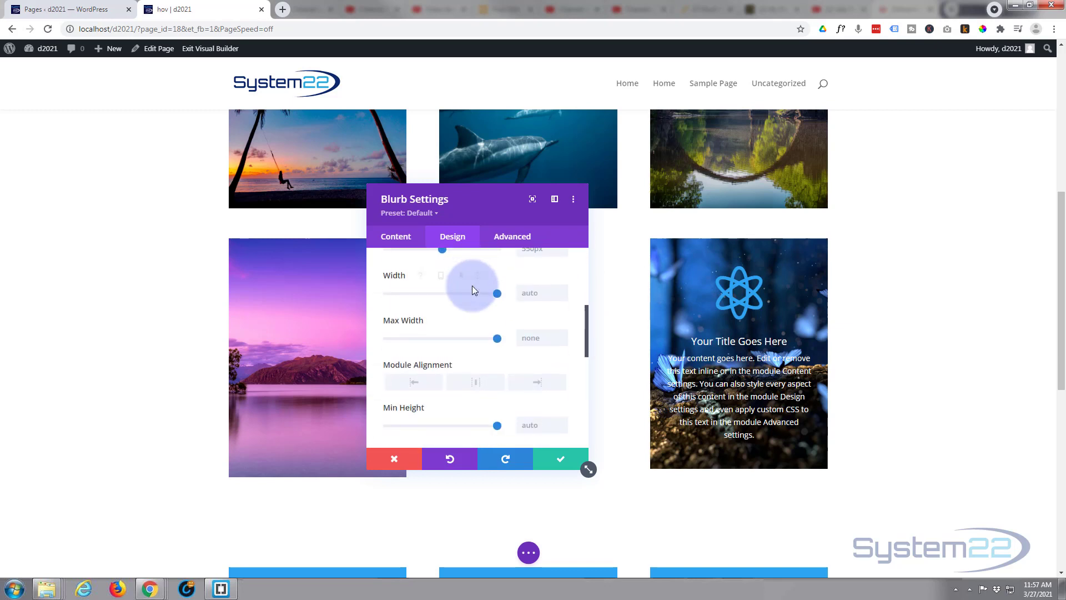
pyautogui.scroll(-1, 485, 313)
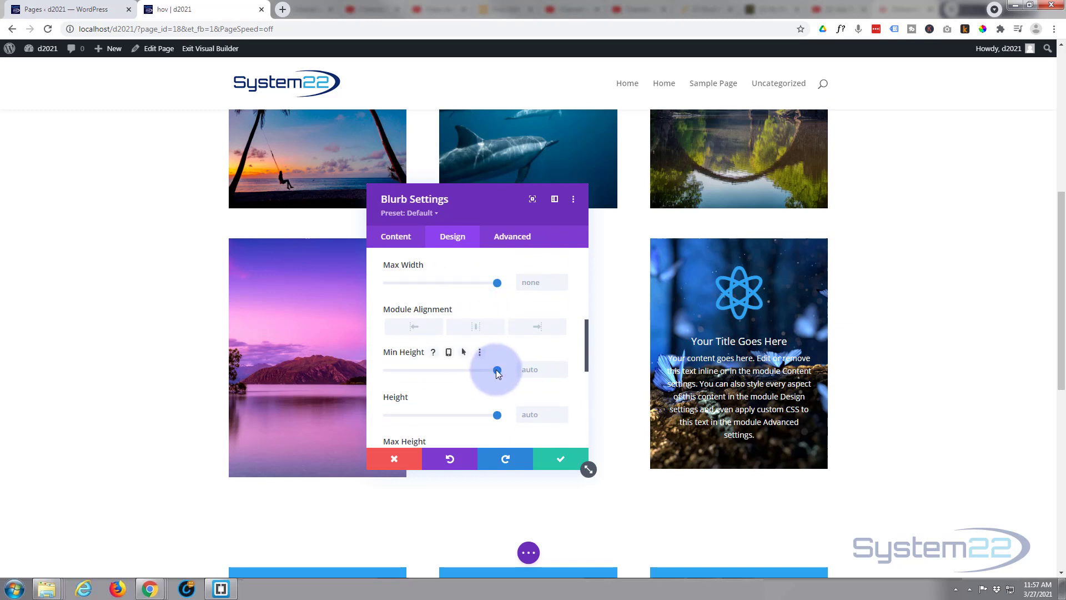
pyautogui.moveTo(495, 369); pyautogui.dragTo(427, 364)
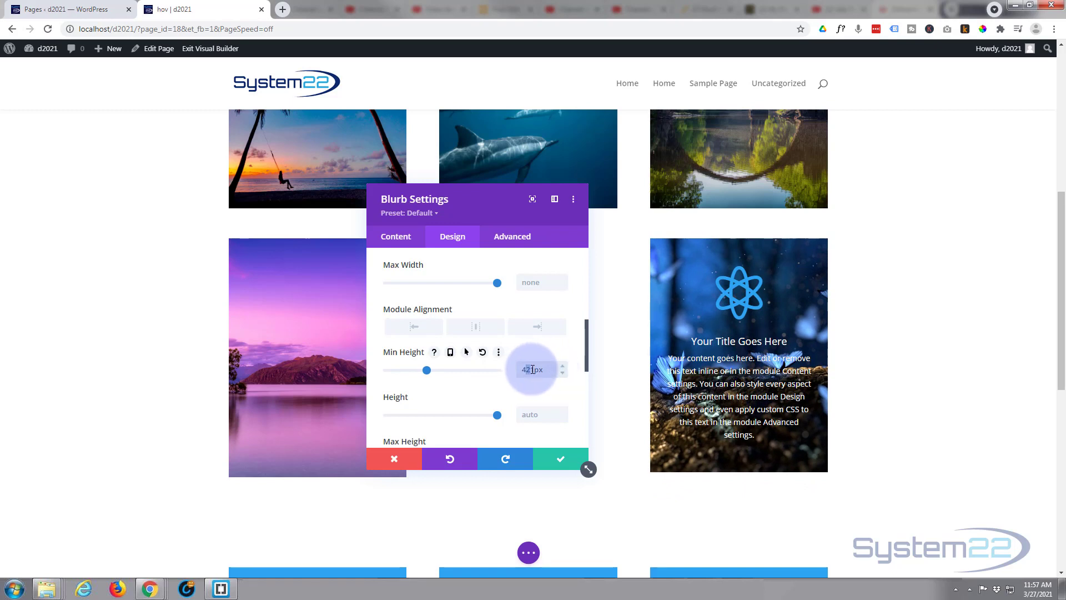
pyautogui.moveTo(523, 369); pyautogui.dragTo(533, 368)
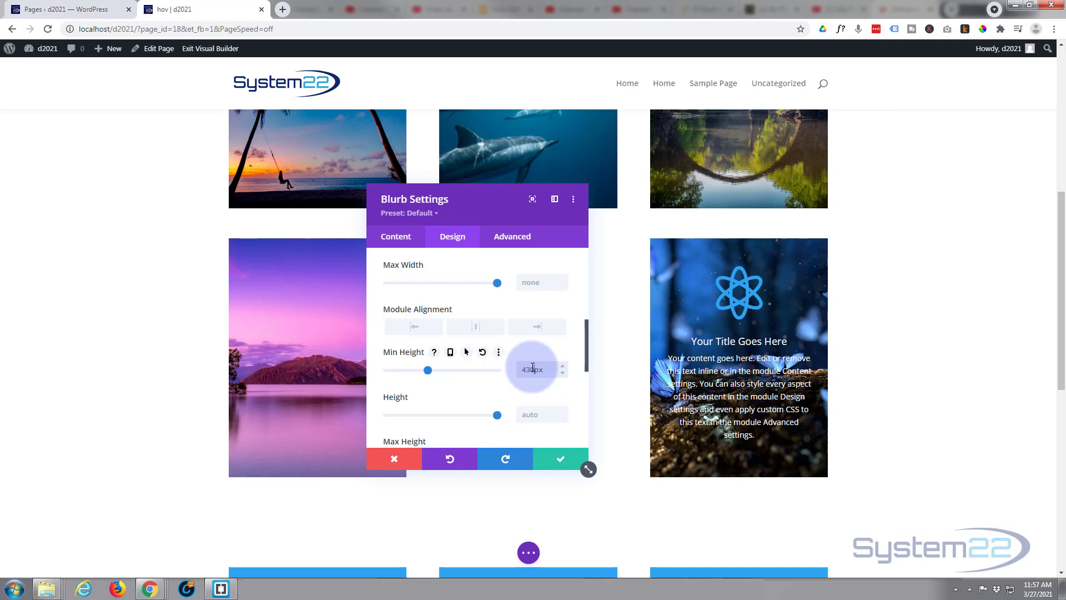
pyautogui.moveTo(542, 367); pyautogui.dragTo(508, 368)
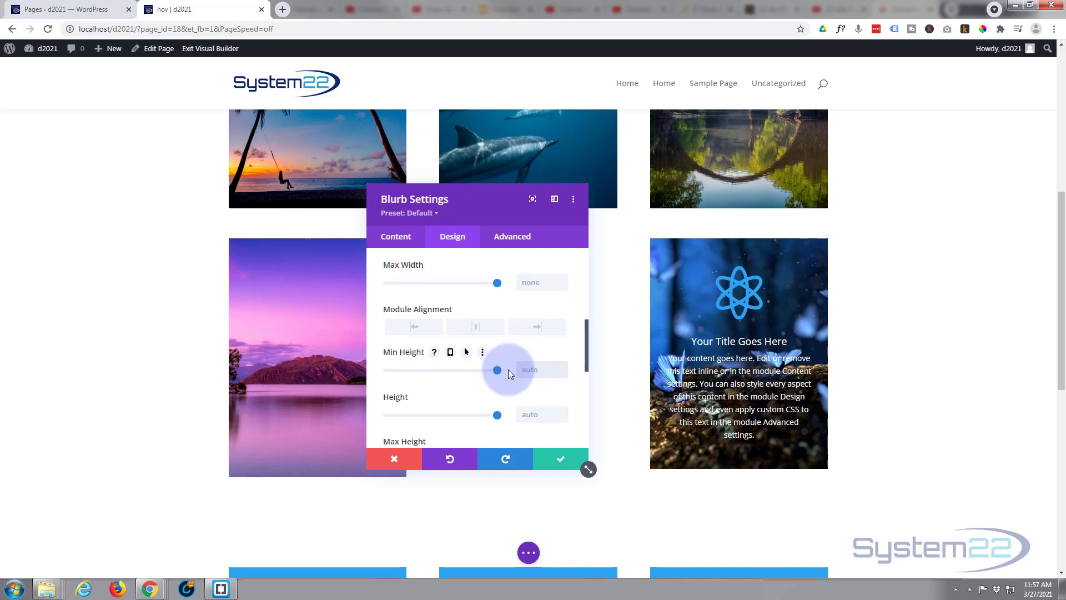
# Save the blurb, add min-height:430px; to the third column's Main Element custom CSS, and save the row.
pyautogui.click(561, 459)
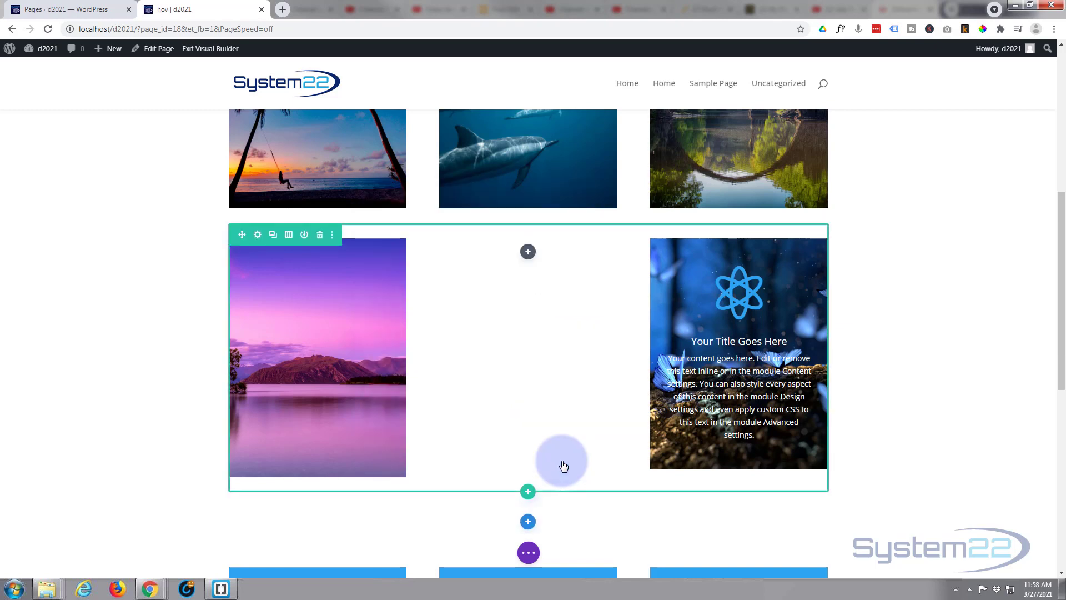
pyautogui.click(257, 234)
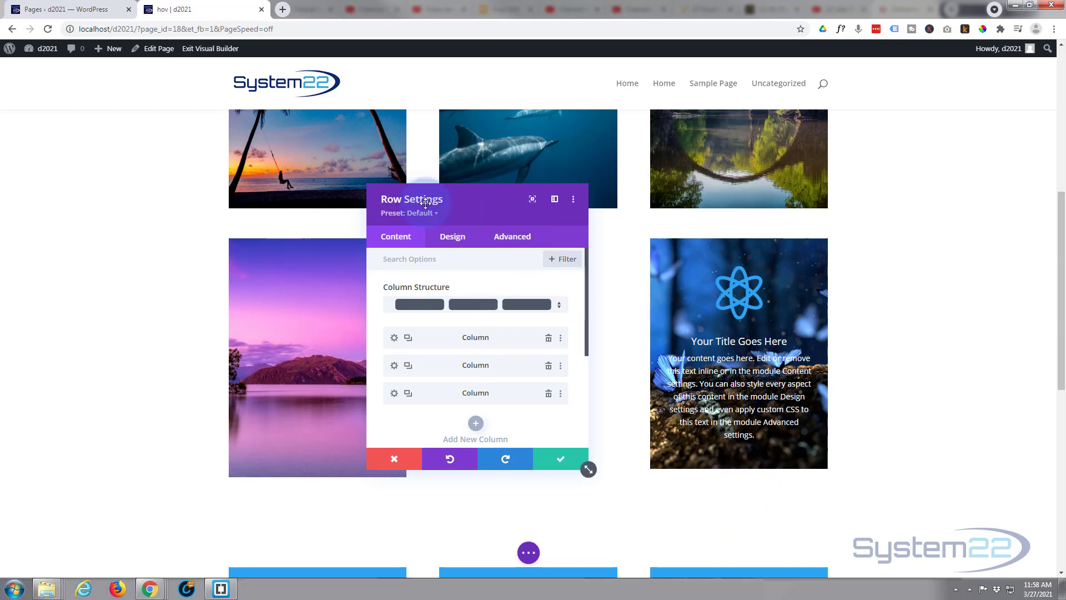
pyautogui.click(394, 394)
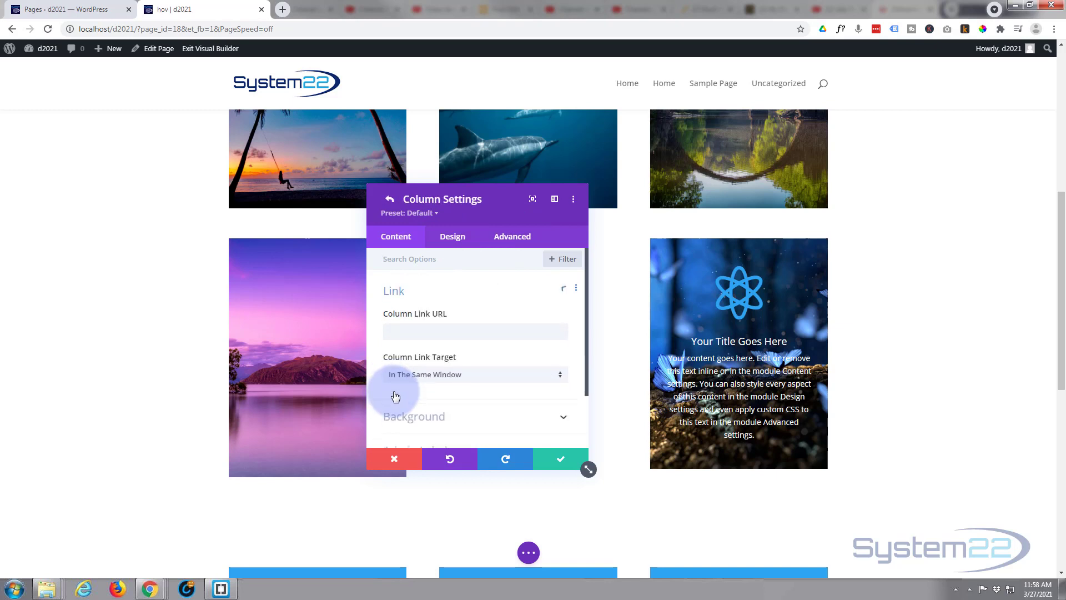
pyautogui.click(506, 238)
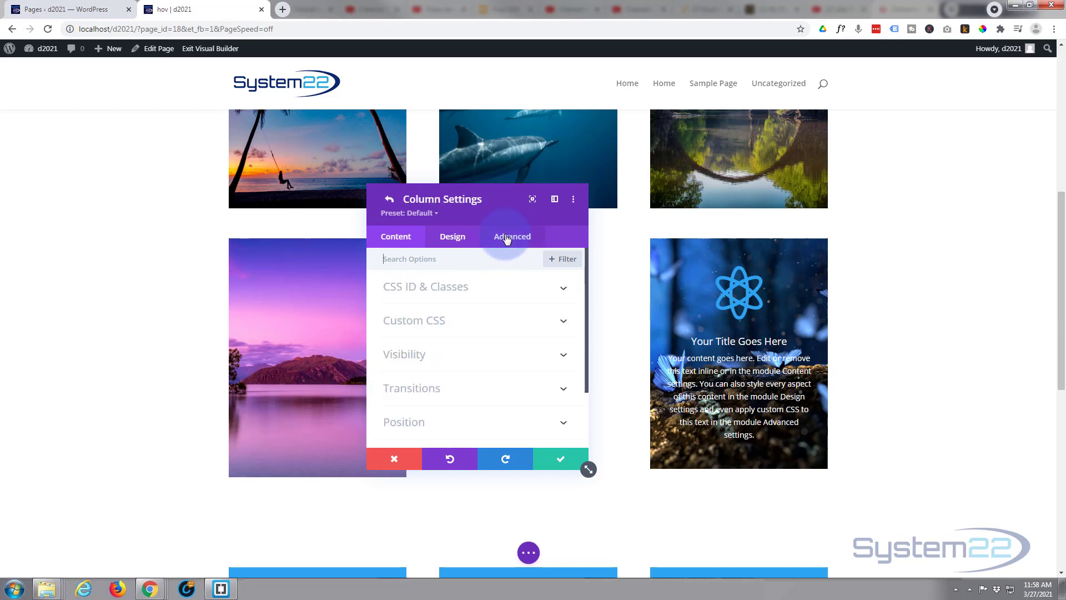
pyautogui.click(481, 321)
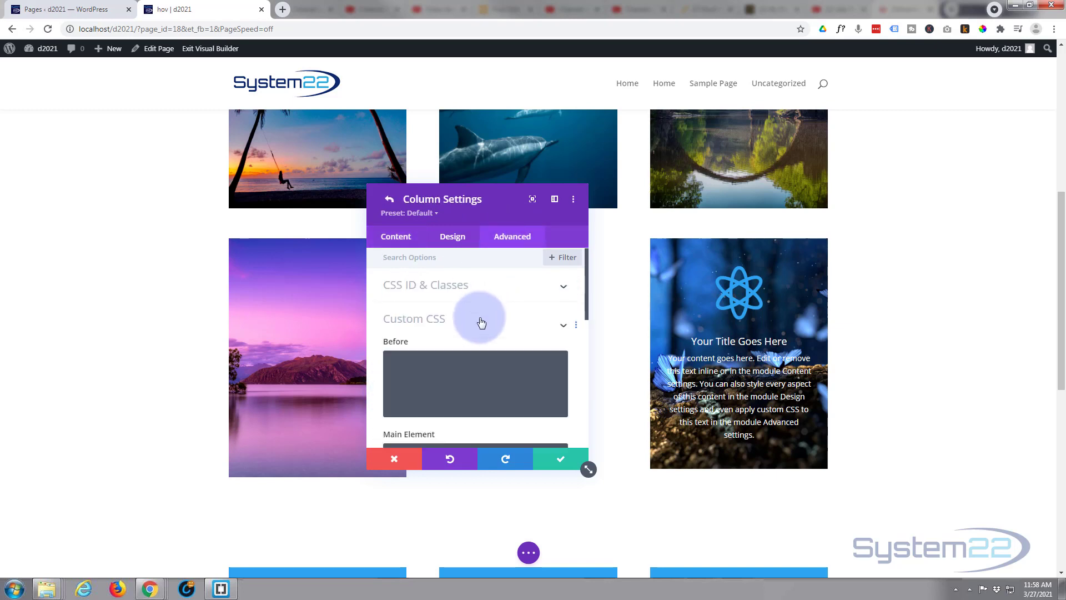
pyautogui.scroll(-3, 481, 320)
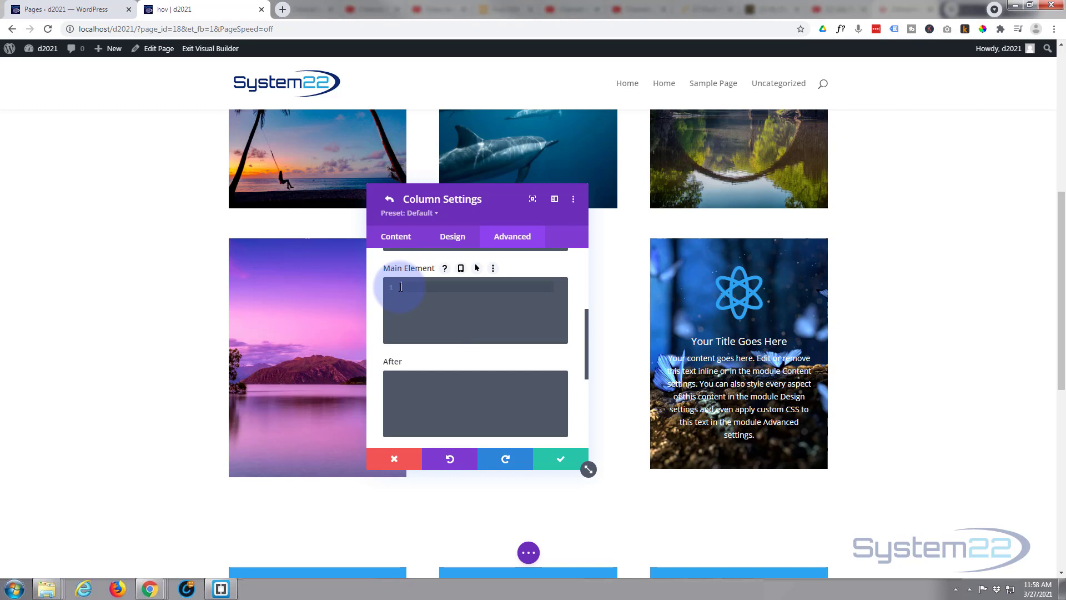
pyautogui.write('in-height:430px;')
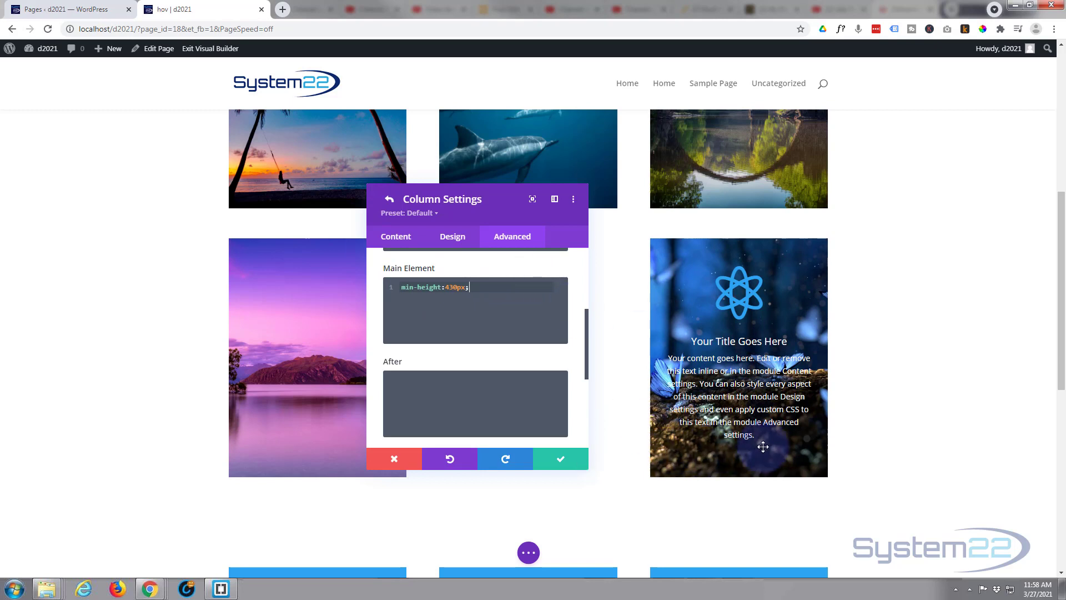
pyautogui.click(568, 458)
pyautogui.click(568, 459)
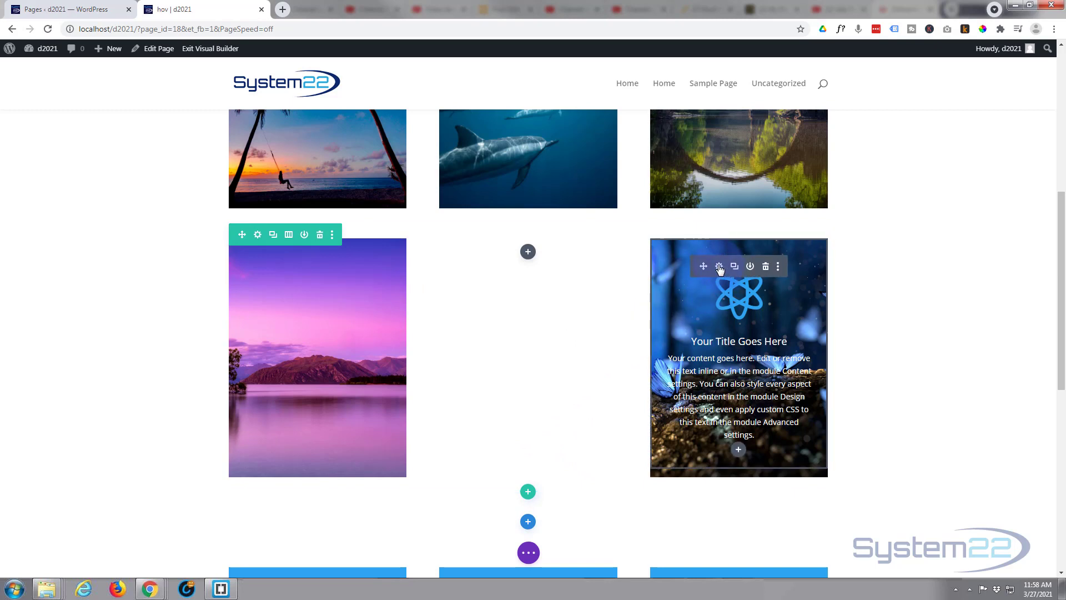
# Set the icon color of the third column's blurb to white.
pyautogui.click(719, 268)
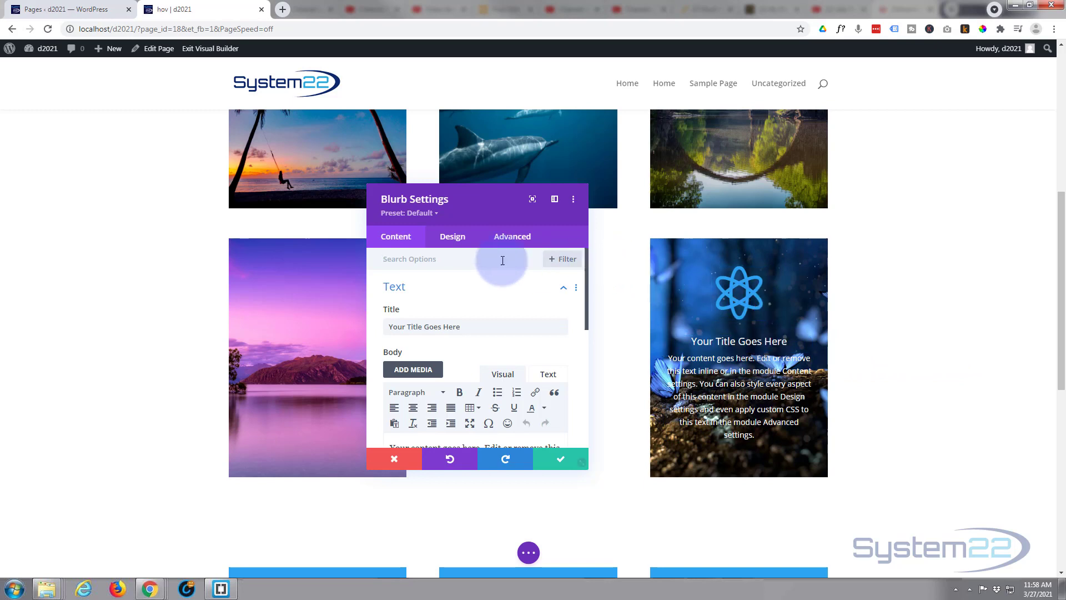
pyautogui.click(452, 237)
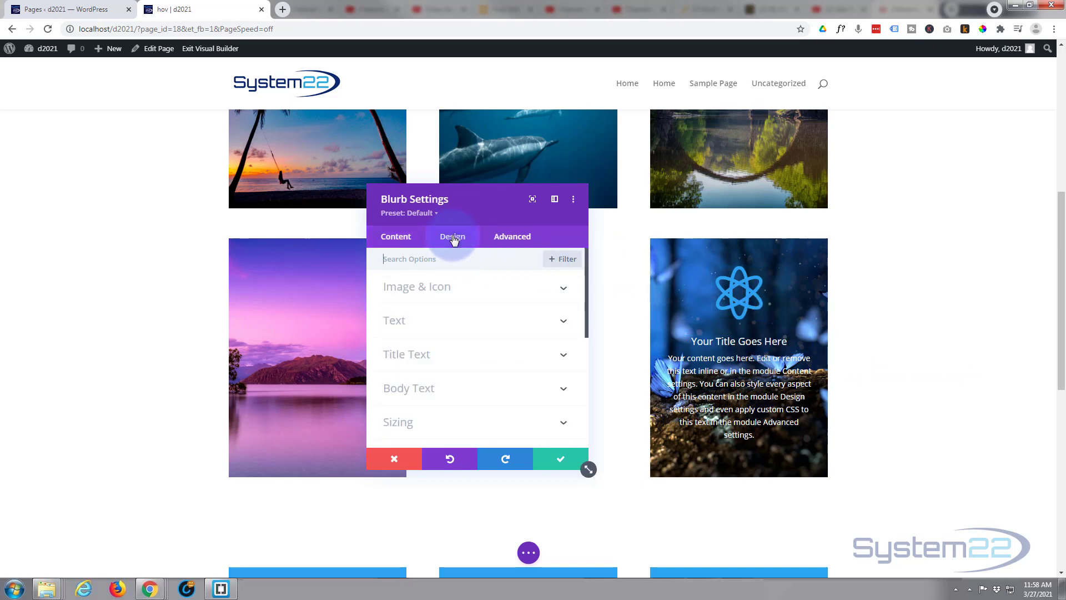
pyautogui.click(477, 290)
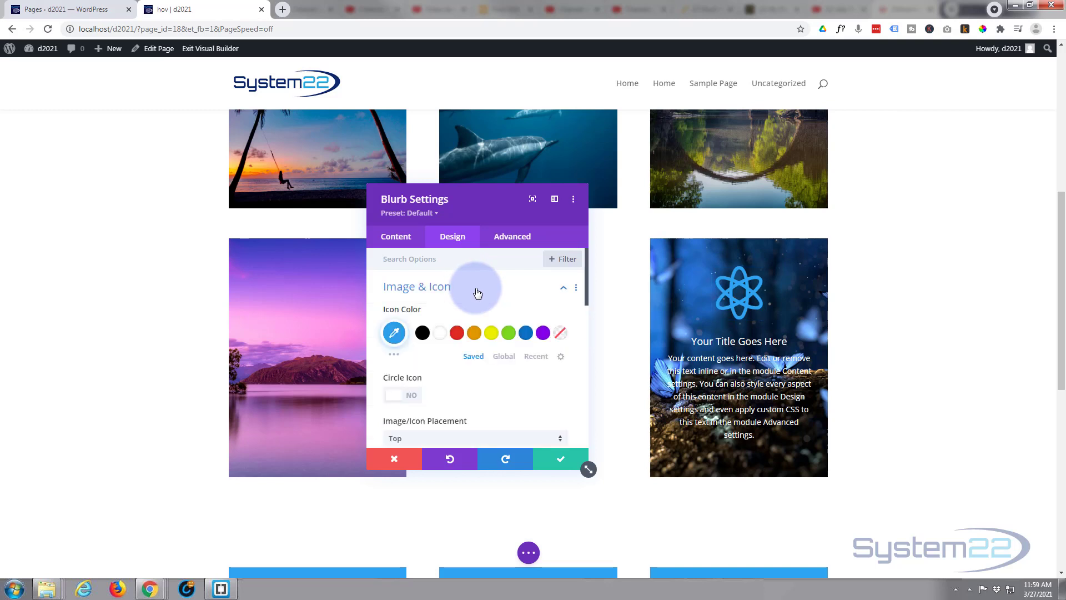
pyautogui.click(442, 334)
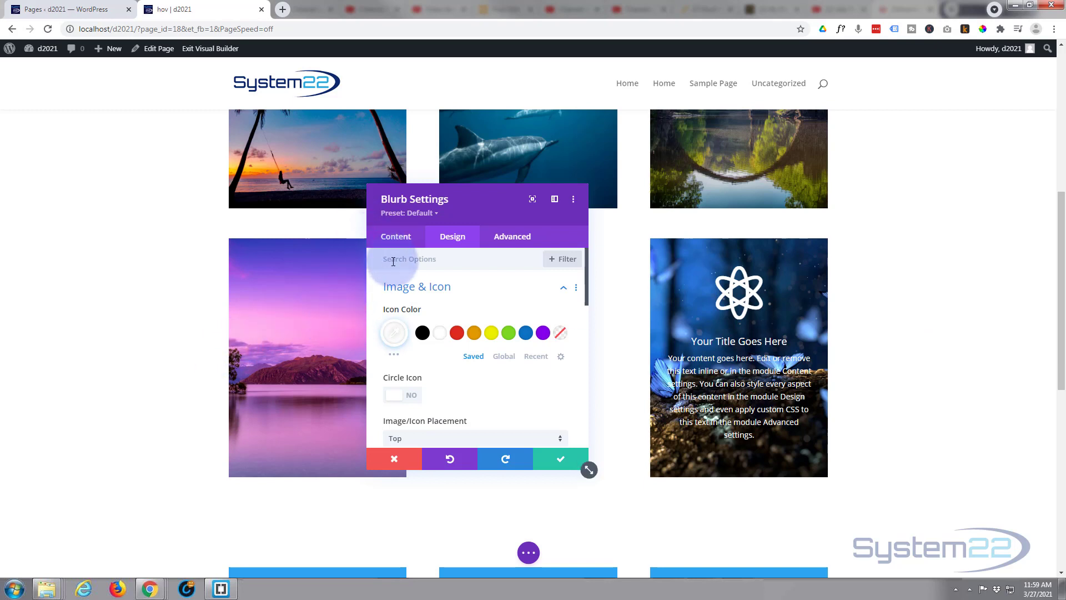
# Enable hover options for the blurb's background and switch to its hover state.
pyautogui.click(396, 239)
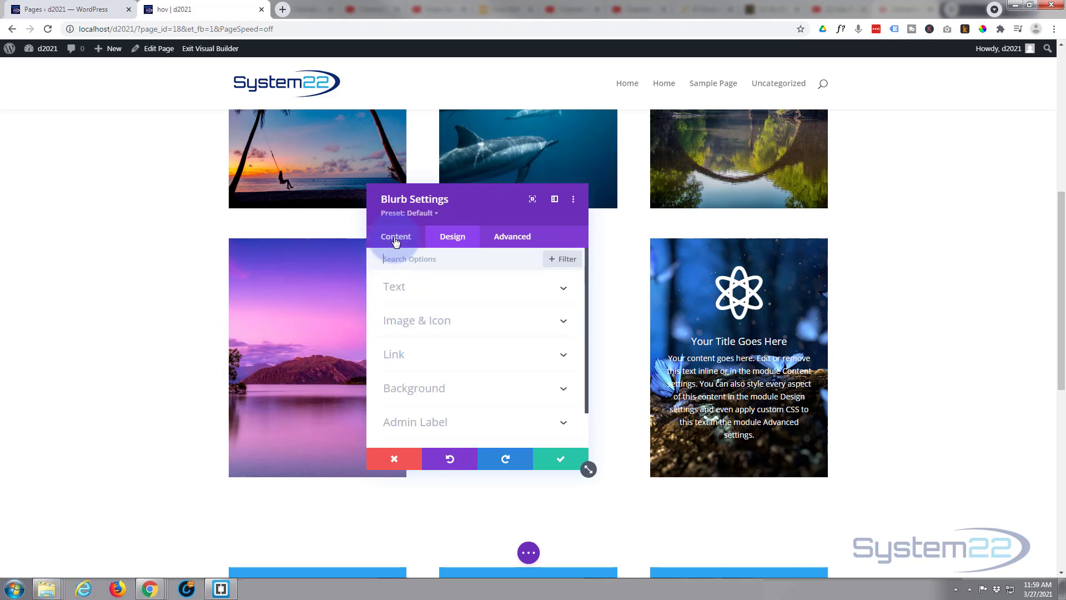
pyautogui.click(434, 390)
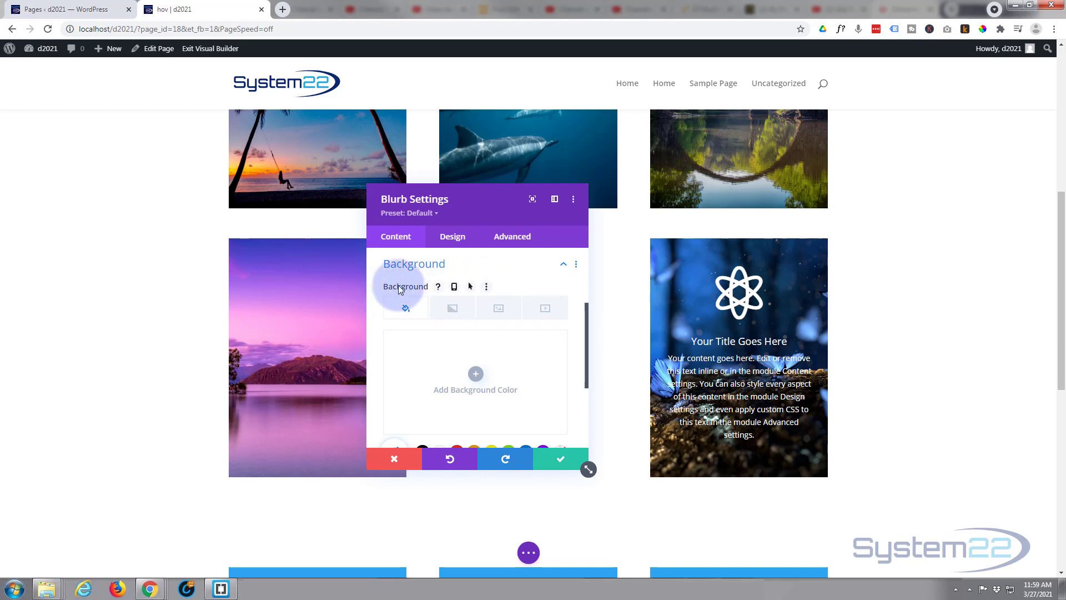
pyautogui.click(472, 287)
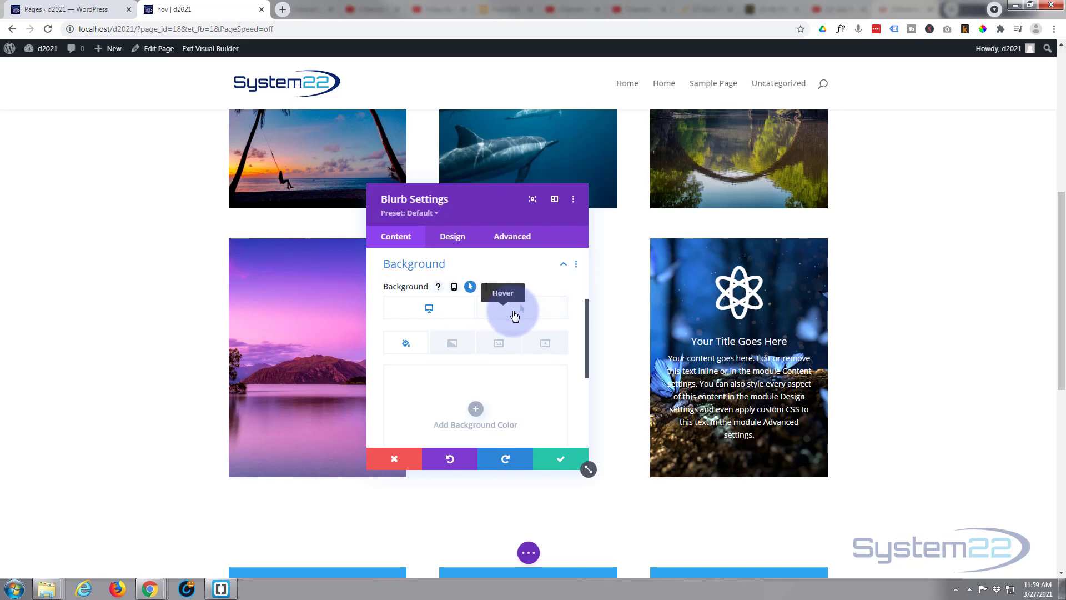
pyautogui.click(521, 312)
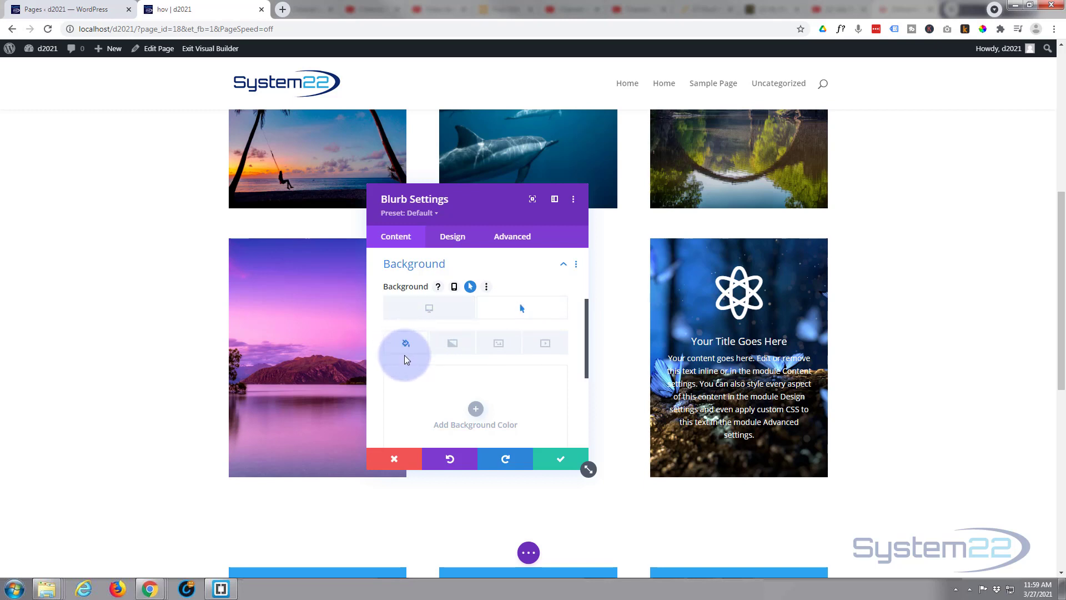
pyautogui.scroll(-2, 404, 352)
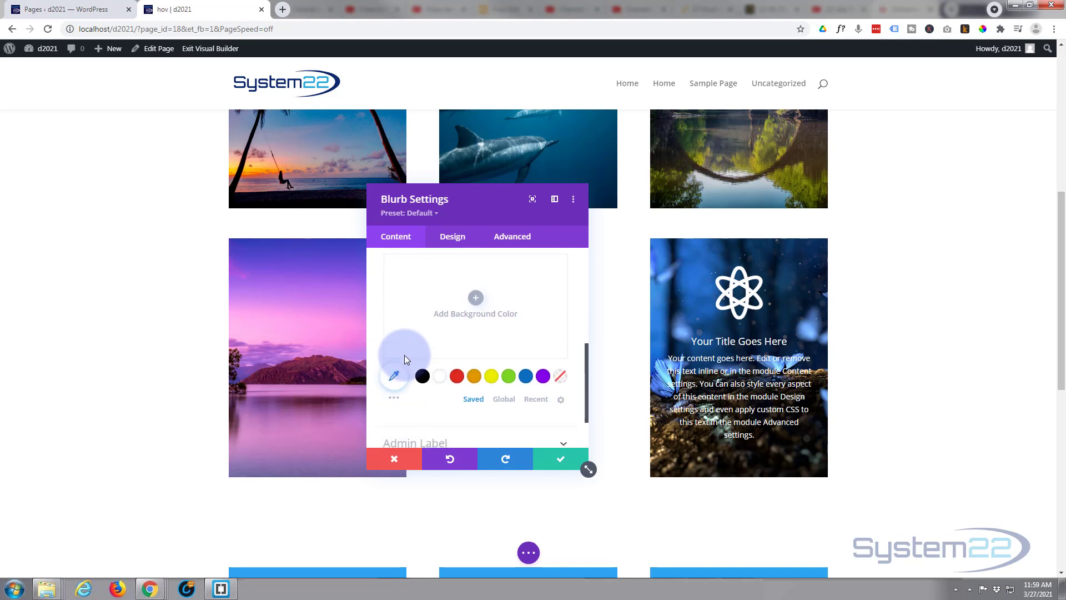
# Try blue #0c71c3 at 0.43 opacity as the blurb's hover background color.
pyautogui.click(526, 376)
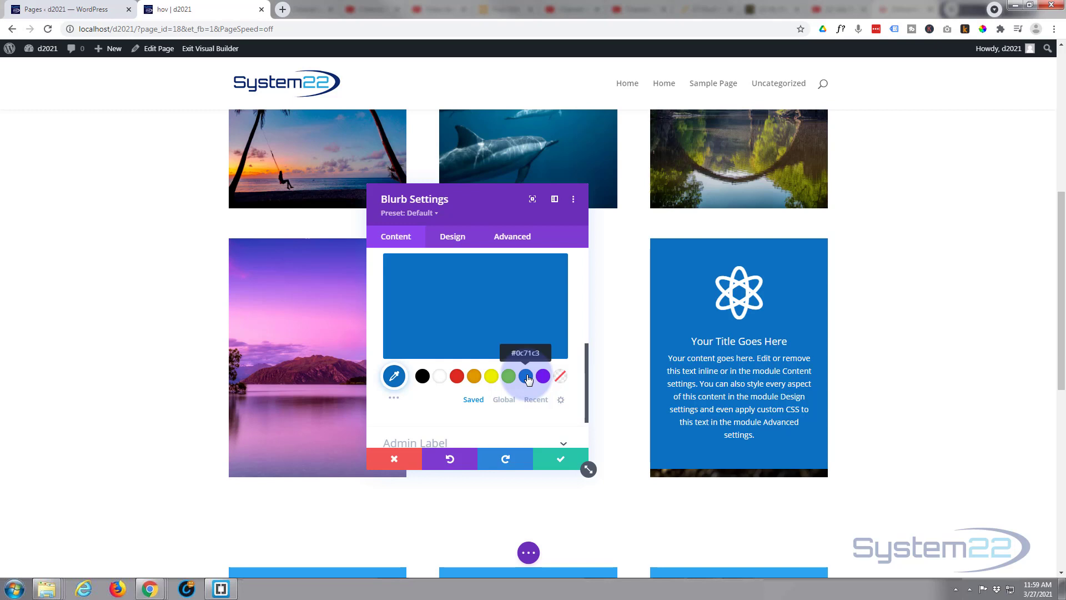
pyautogui.moveTo(430, 352)
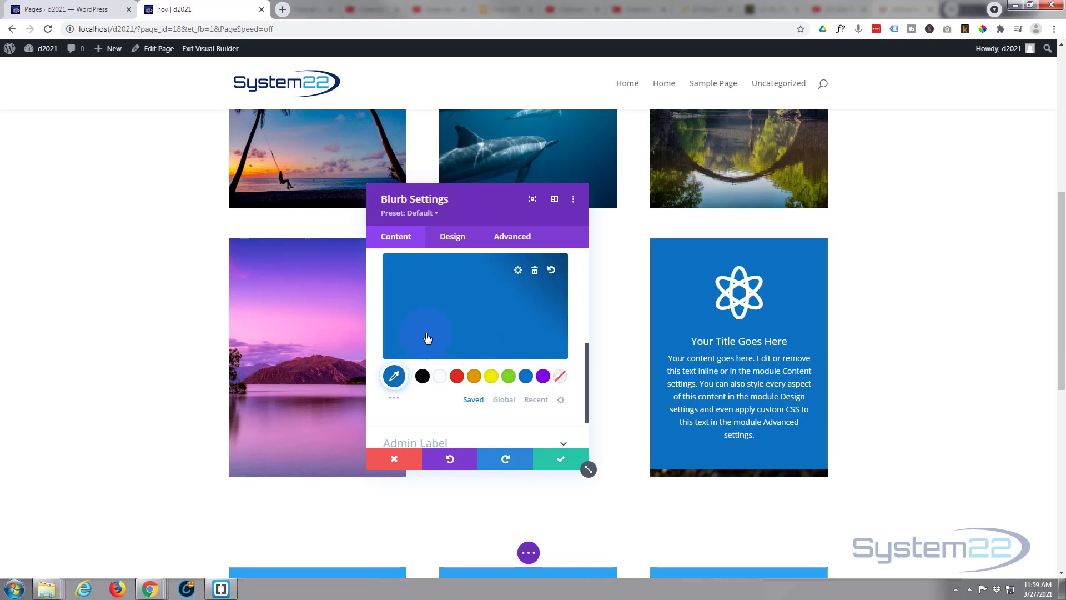
pyautogui.click(403, 318)
pyautogui.moveTo(554, 272); pyautogui.dragTo(553, 313)
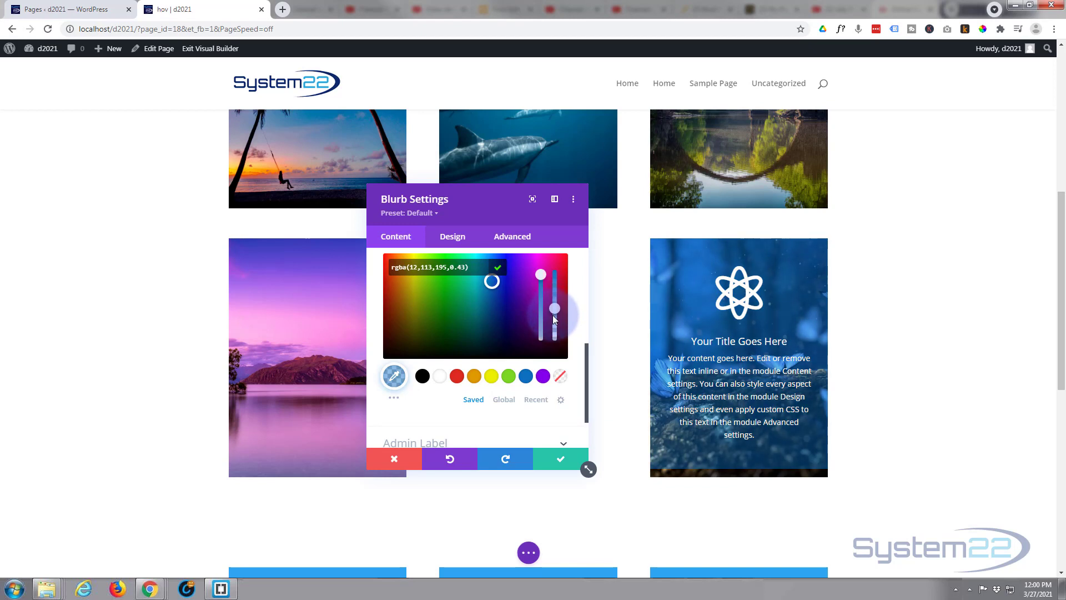
# Set the blurb's hover background to black #000000 with an opacity of 0.55.
pyautogui.click(423, 377)
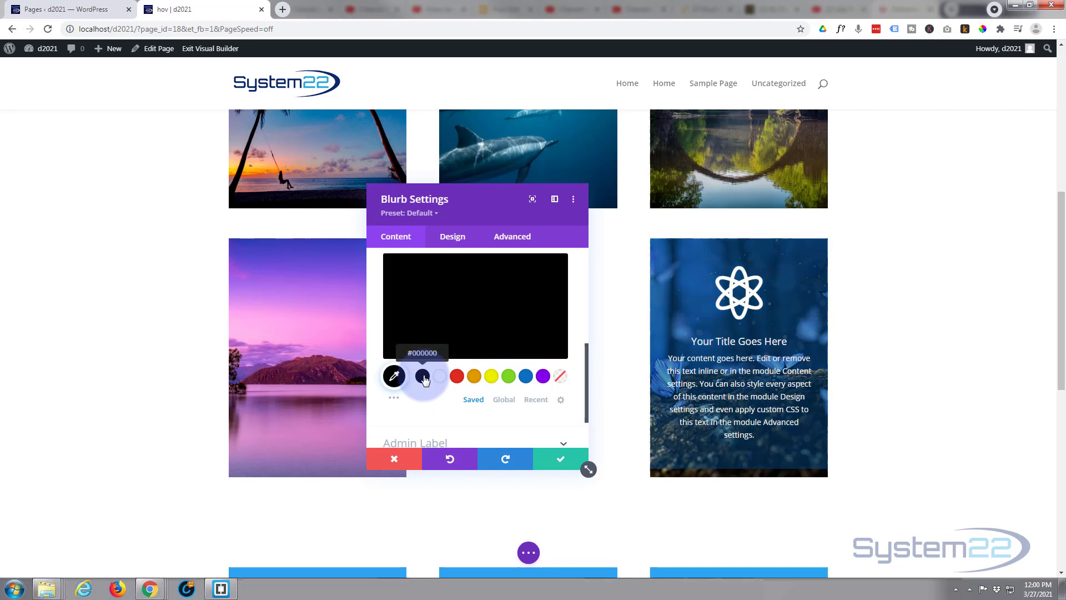
pyautogui.click(491, 332)
pyautogui.click(554, 275)
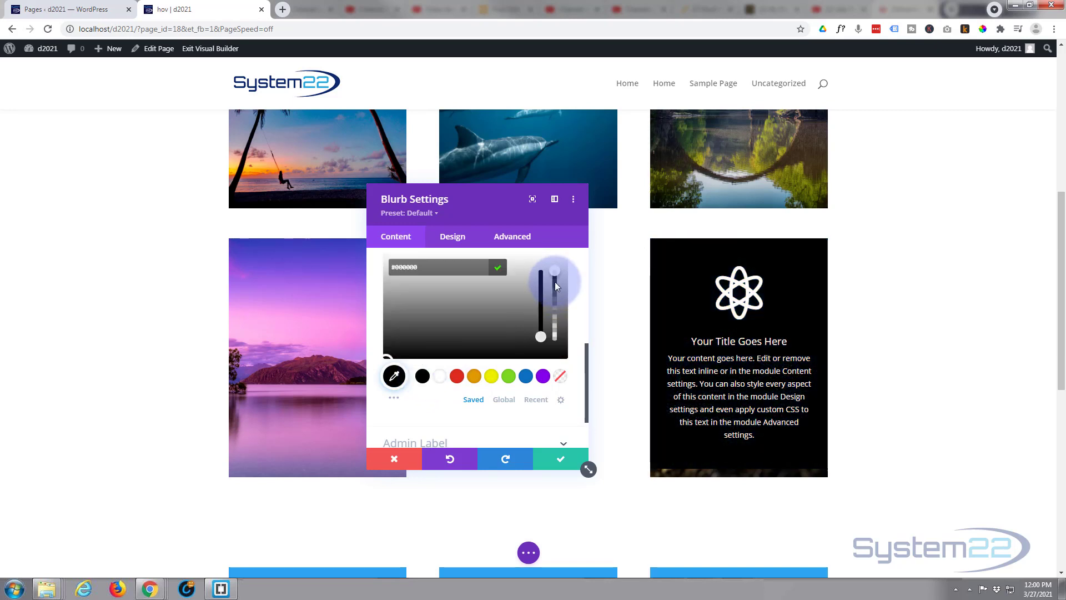
pyautogui.moveTo(555, 281); pyautogui.dragTo(550, 312)
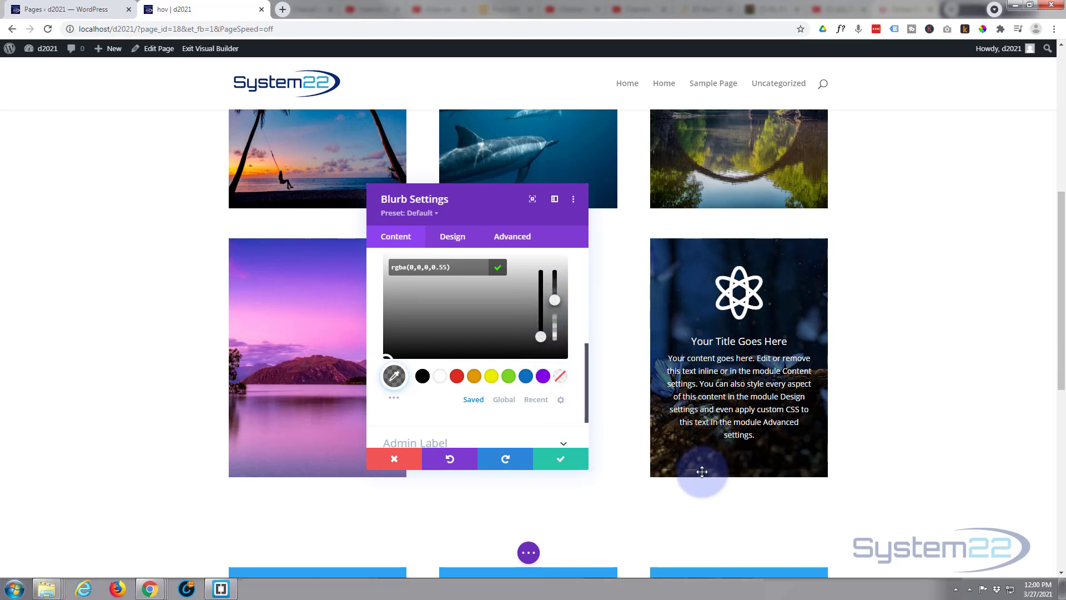
# Set the blurb's minimum height to 430px in its sizing options.
pyautogui.click(453, 237)
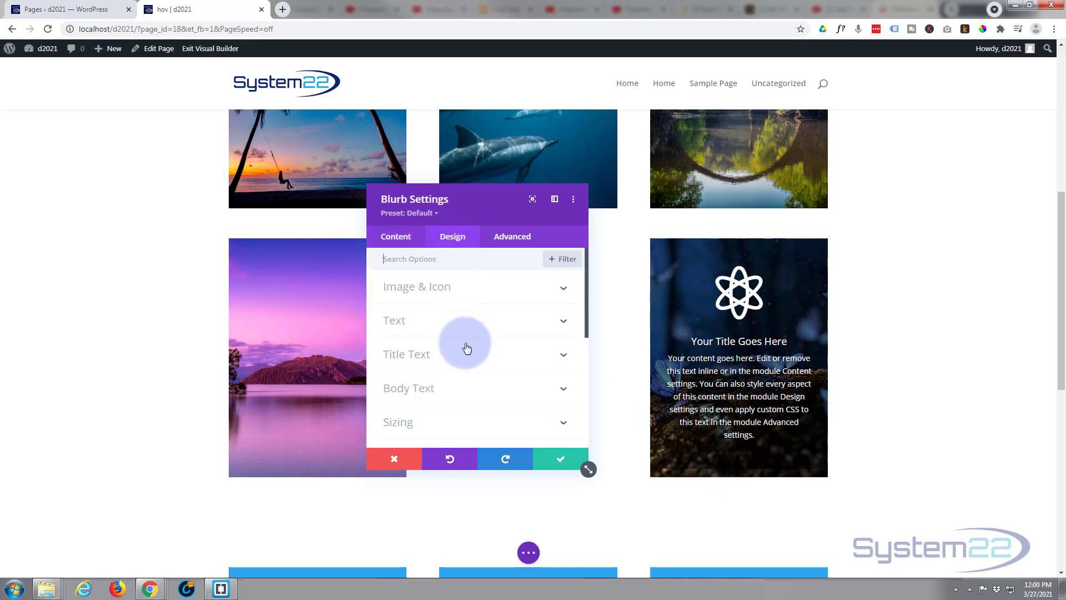
pyautogui.scroll(-2, 467, 347)
pyautogui.click(456, 321)
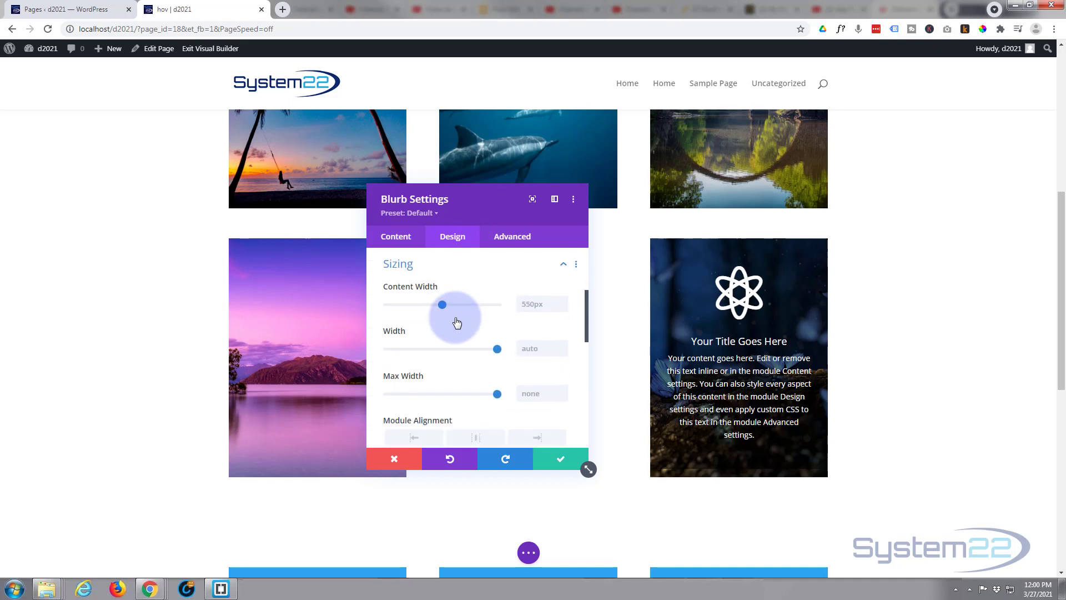
pyautogui.scroll(-1, 451, 345)
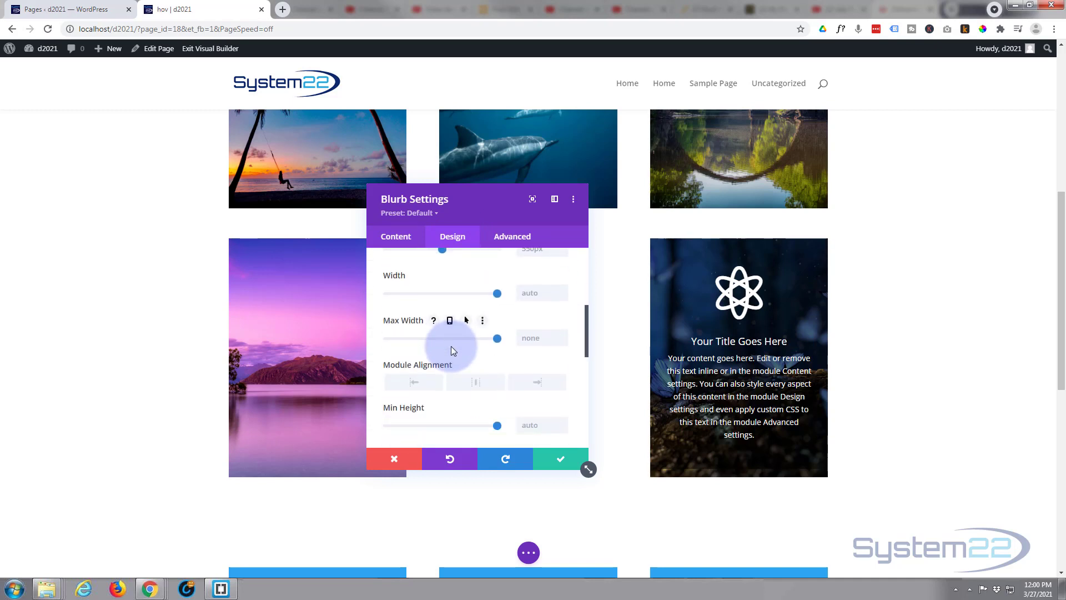
pyautogui.scroll(-1, 451, 345)
pyautogui.click(526, 369)
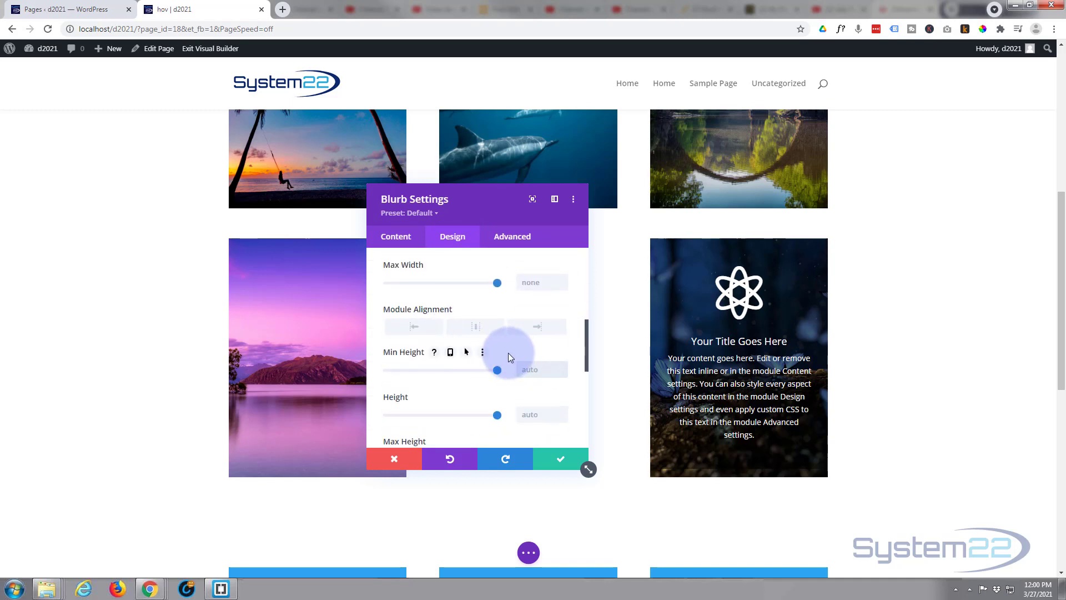
pyautogui.write('430px')
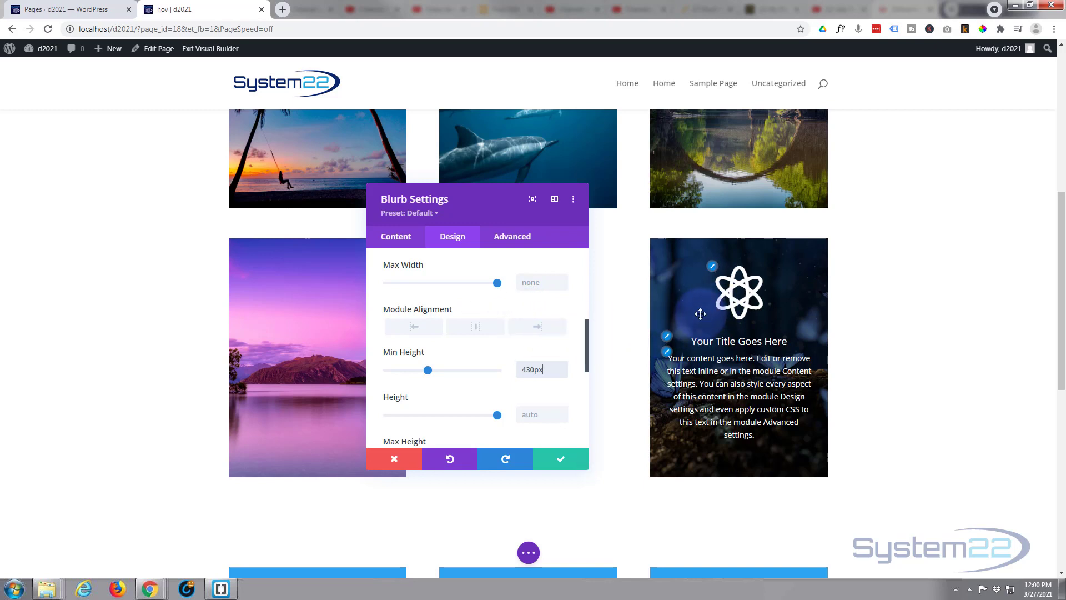
# Switch the blurb's background options to the default desktop state to check its non-hover look.
pyautogui.click(394, 240)
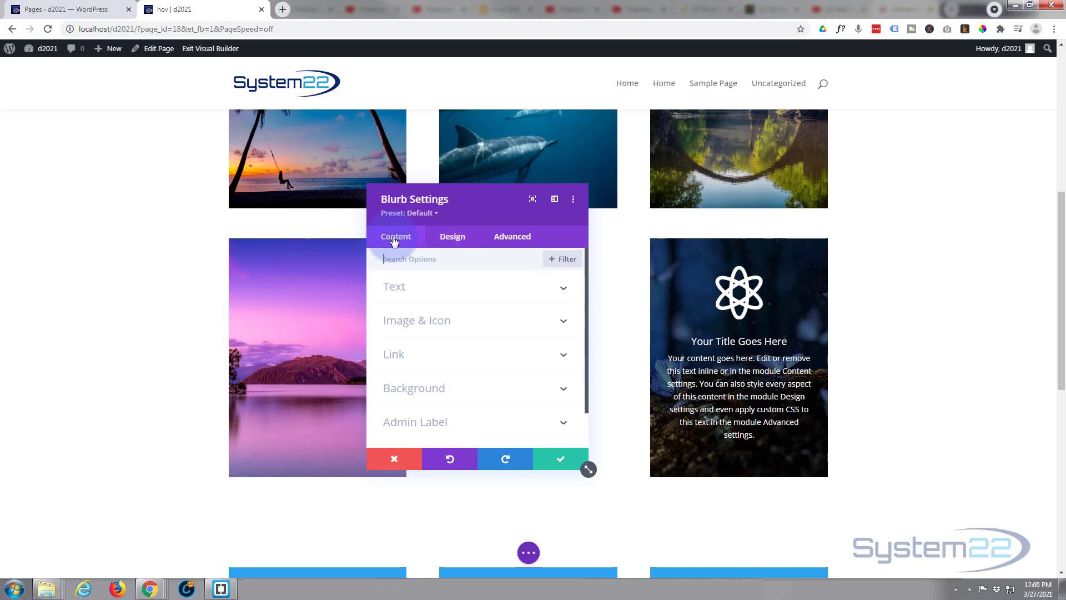
pyautogui.click(411, 390)
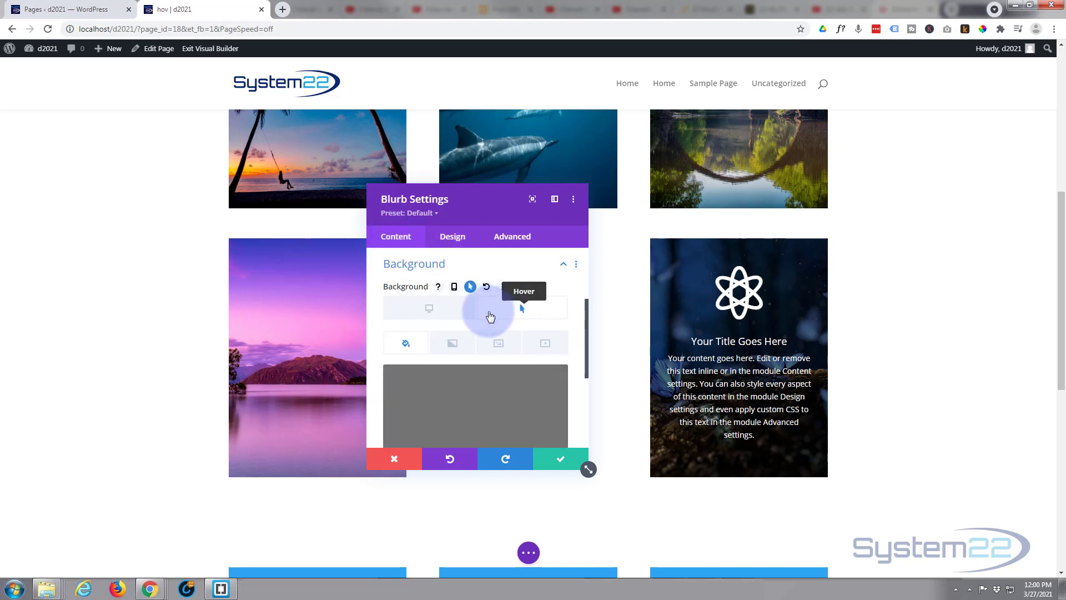
pyautogui.click(426, 309)
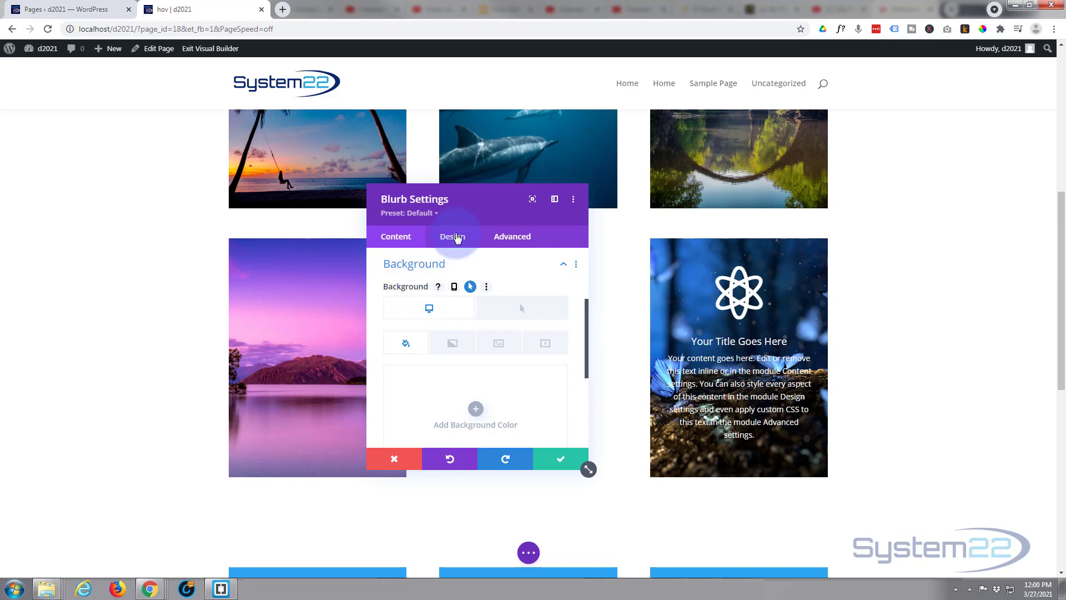
# Enable hover options for the blurb's transform and scale it to 75% in the default desktop state.
pyautogui.click(453, 238)
pyautogui.scroll(-3, 446, 320)
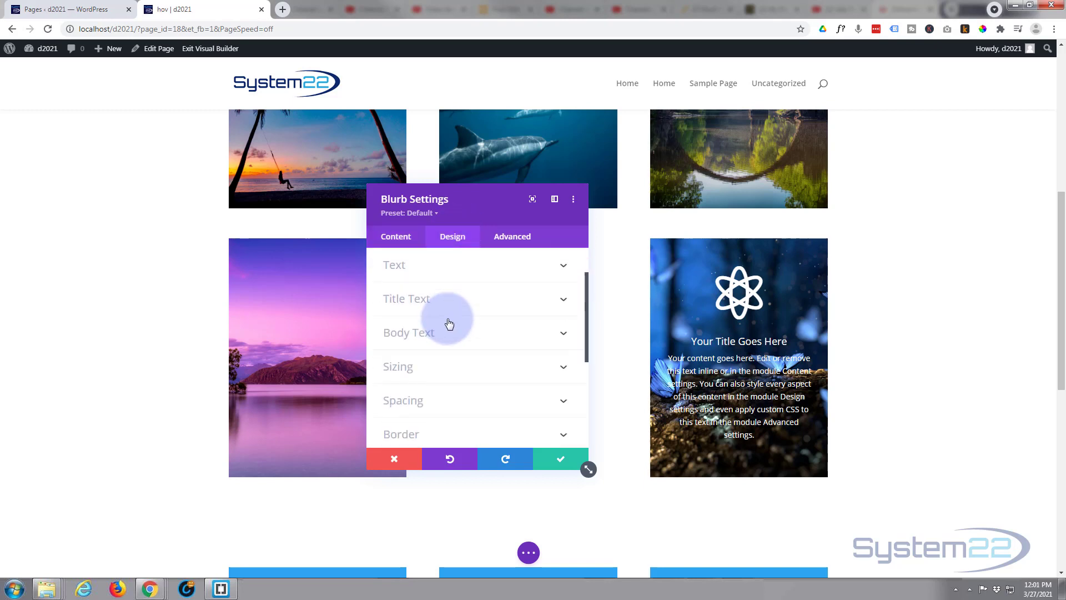
pyautogui.scroll(-2, 447, 322)
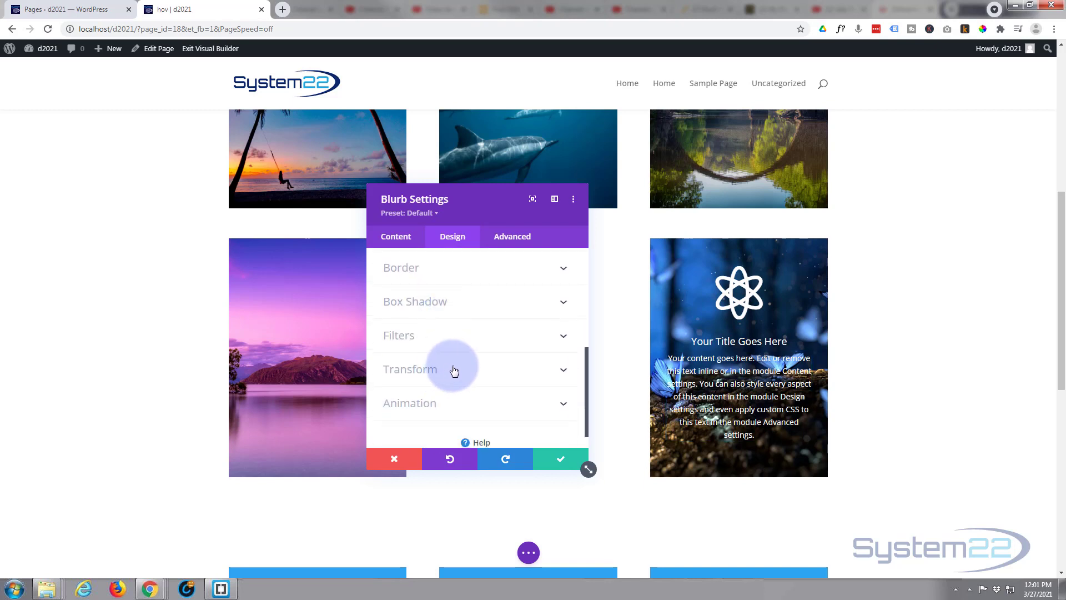
pyautogui.click(453, 369)
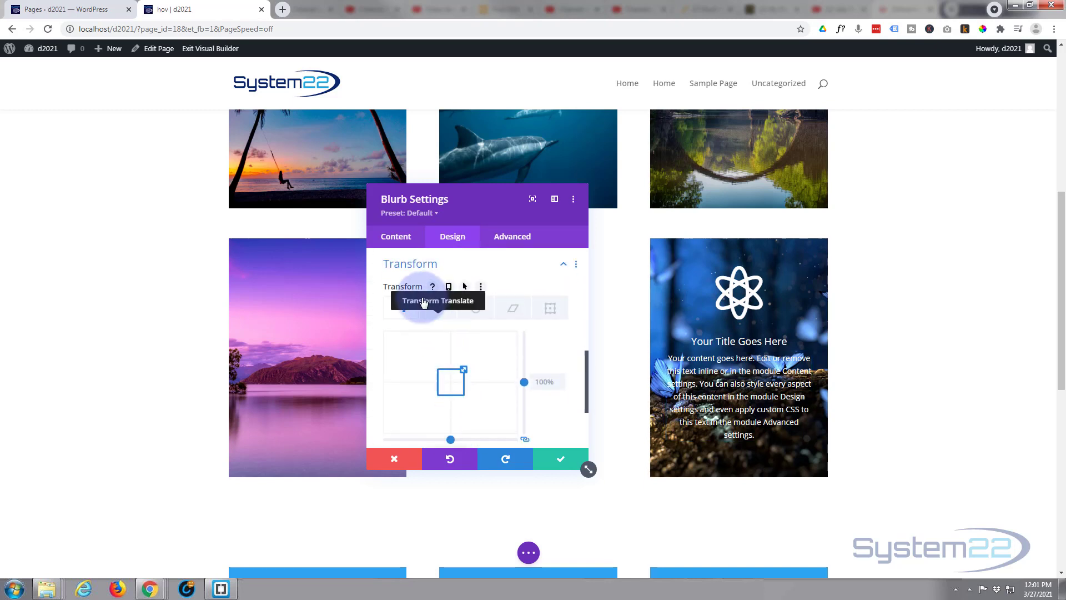
pyautogui.click(402, 311)
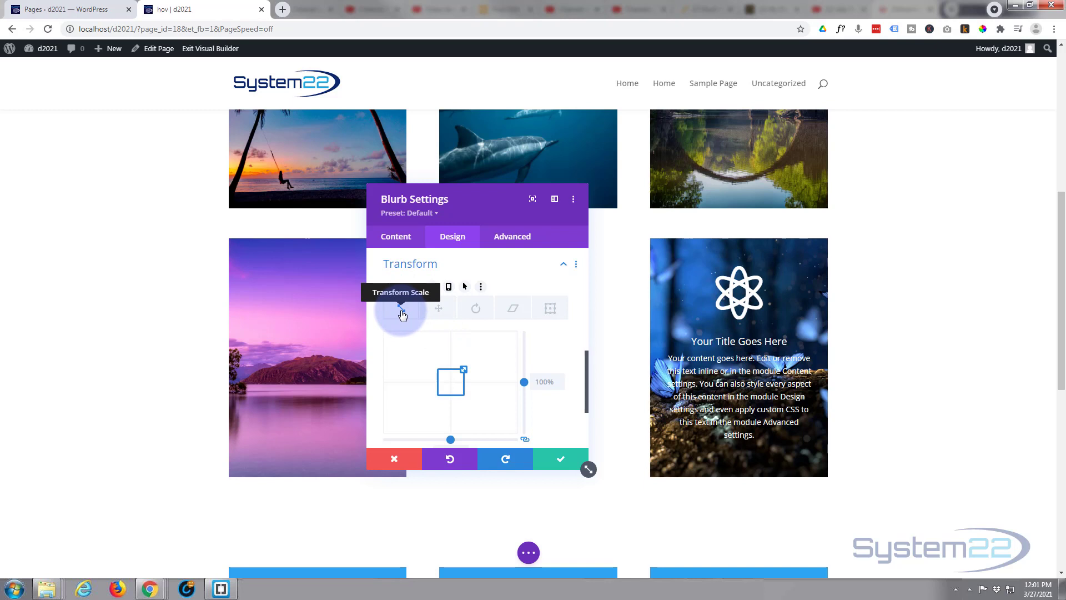
pyautogui.click(466, 287)
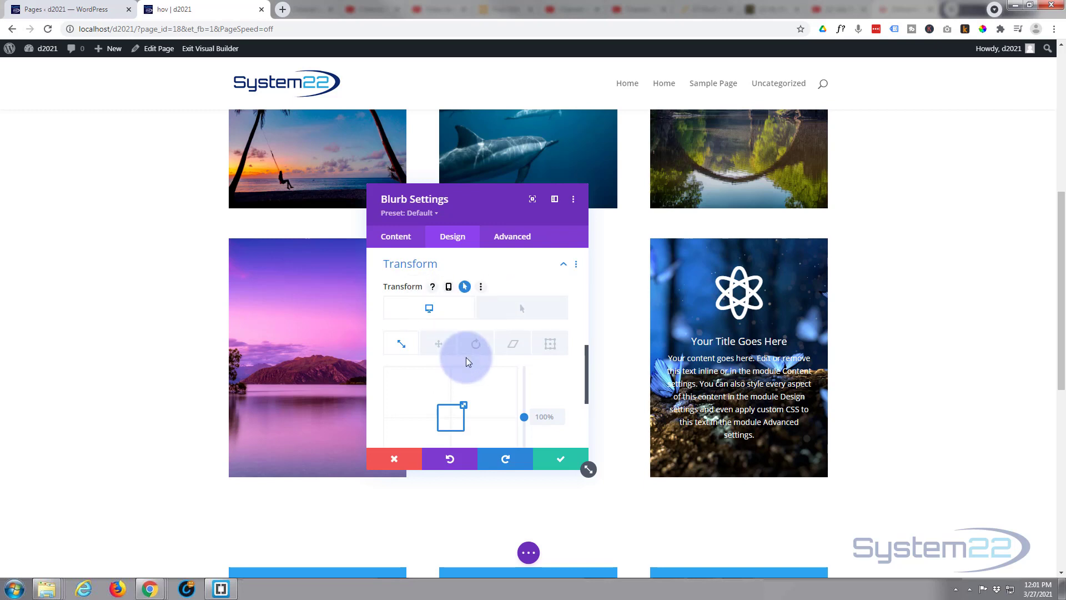
pyautogui.scroll(-3, 465, 357)
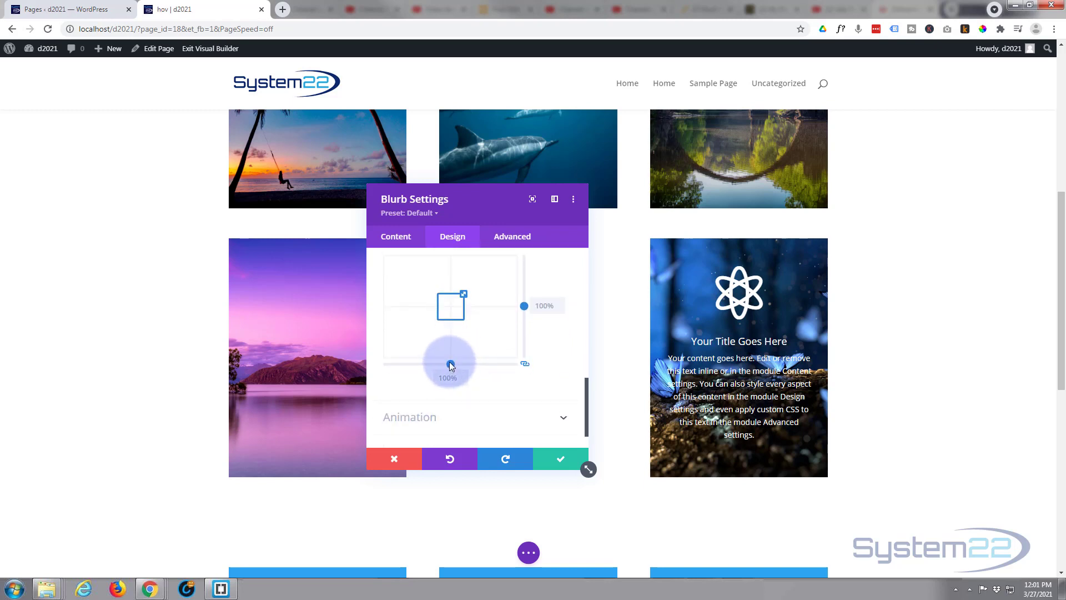
pyautogui.moveTo(450, 364); pyautogui.dragTo(443, 362)
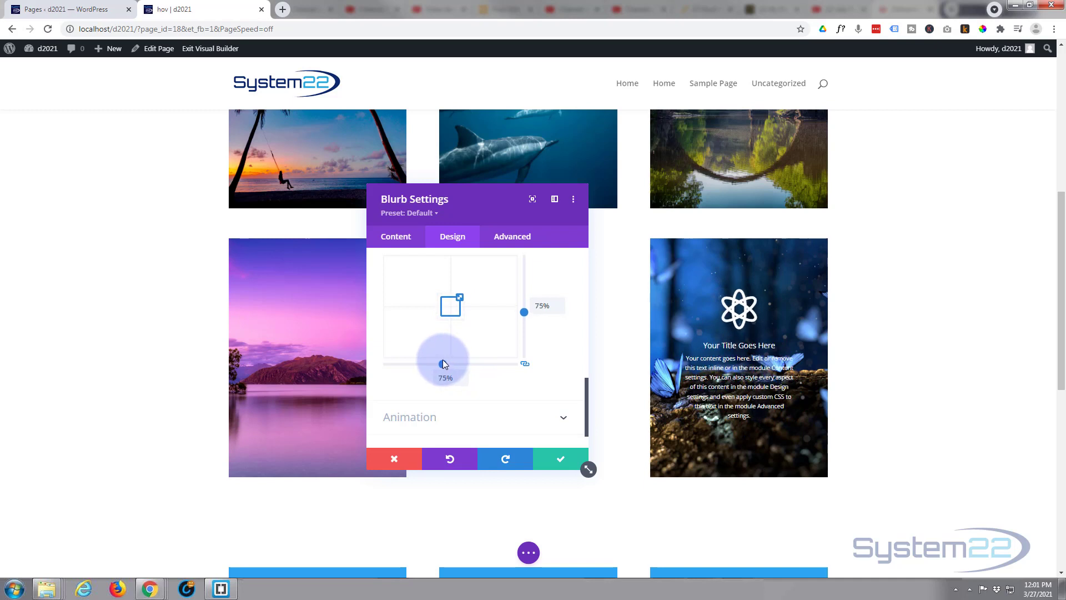
# Set the blurb's transform scale to 100% in the hover state.
pyautogui.scroll(3, 441, 359)
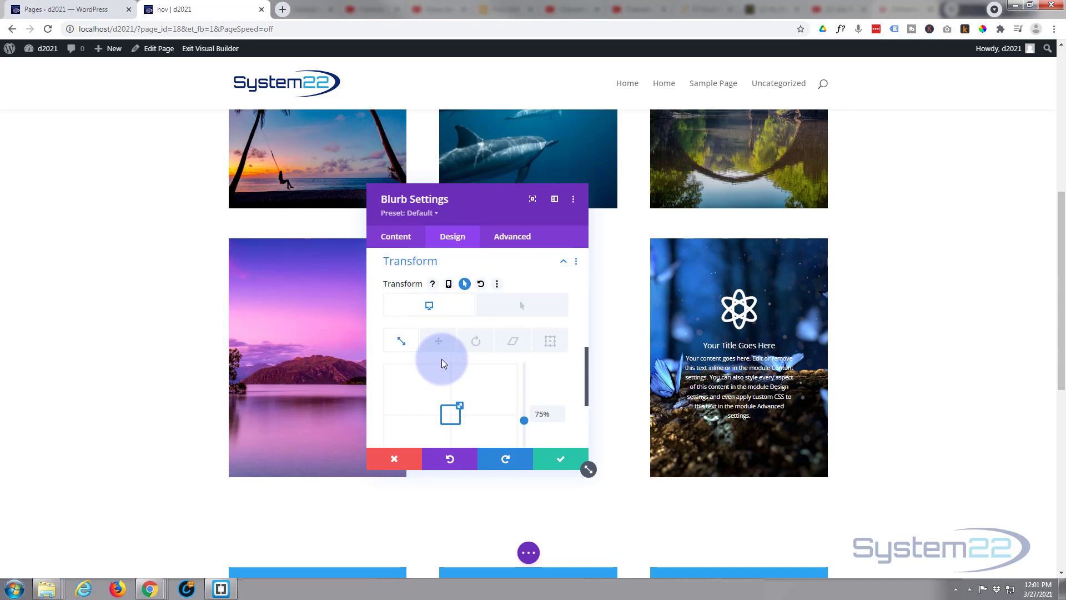
pyautogui.click(524, 311)
pyautogui.scroll(-2, 501, 321)
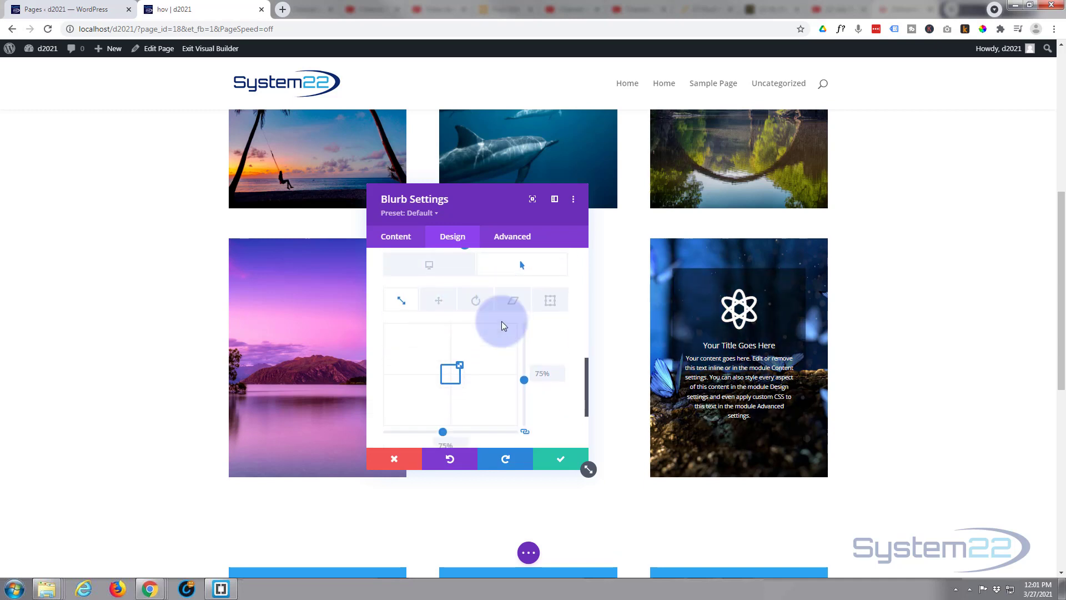
pyautogui.scroll(-1, 498, 396)
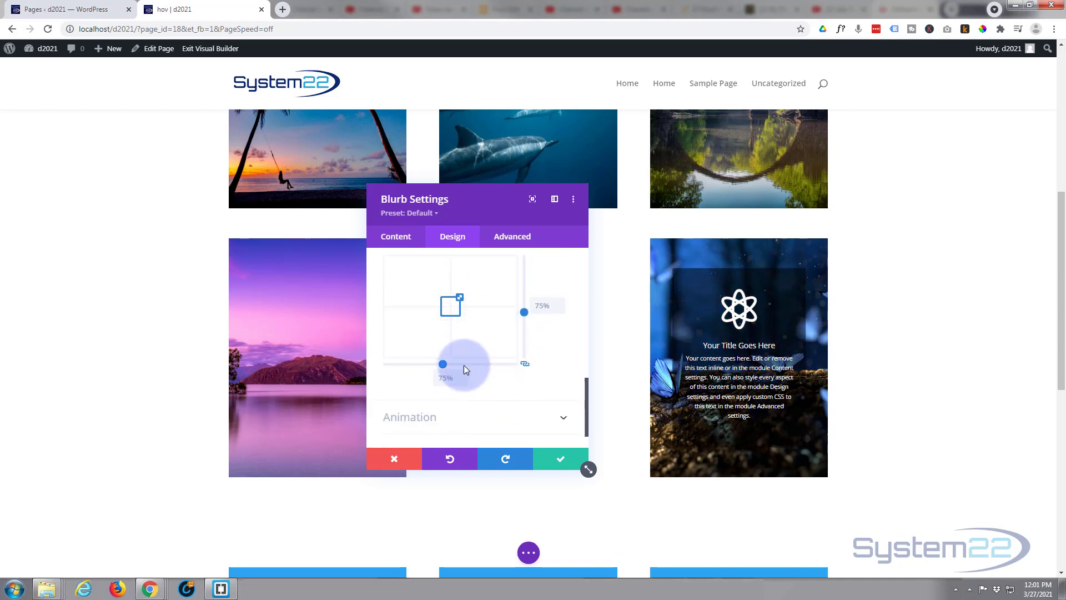
pyautogui.moveTo(446, 363); pyautogui.dragTo(451, 363)
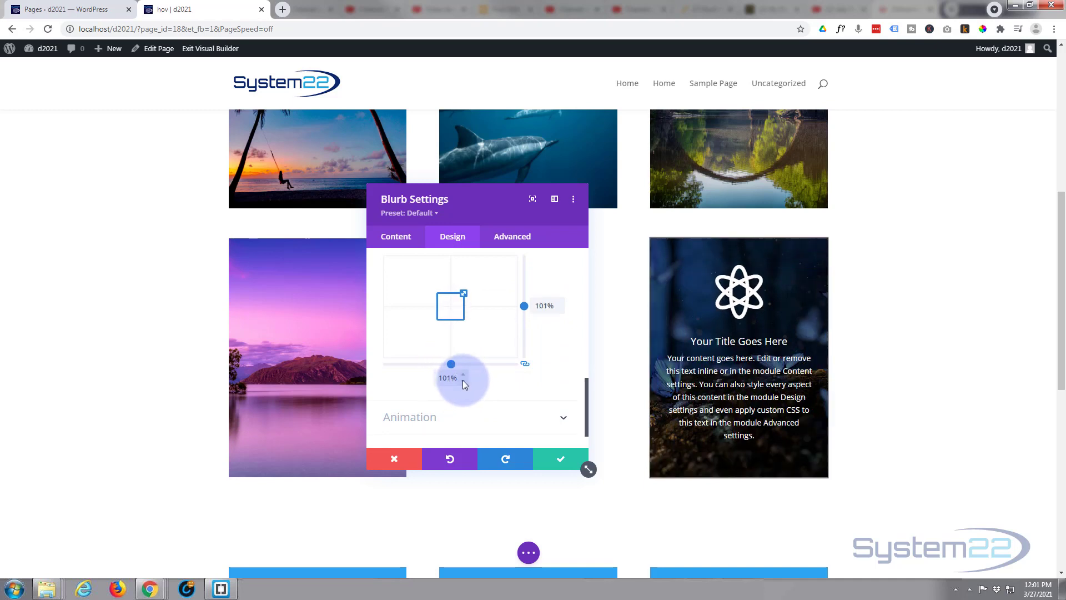
pyautogui.click(462, 381)
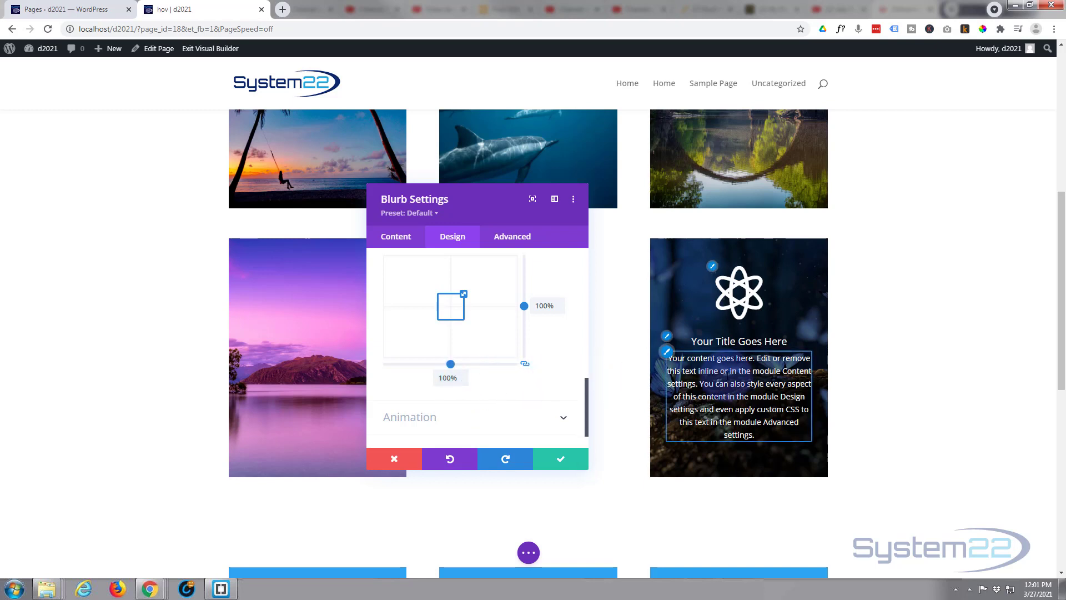
# Enable hover options for the blurb's opacity filter, with 0% for the default state and 100% on hover.
pyautogui.scroll(2, 514, 364)
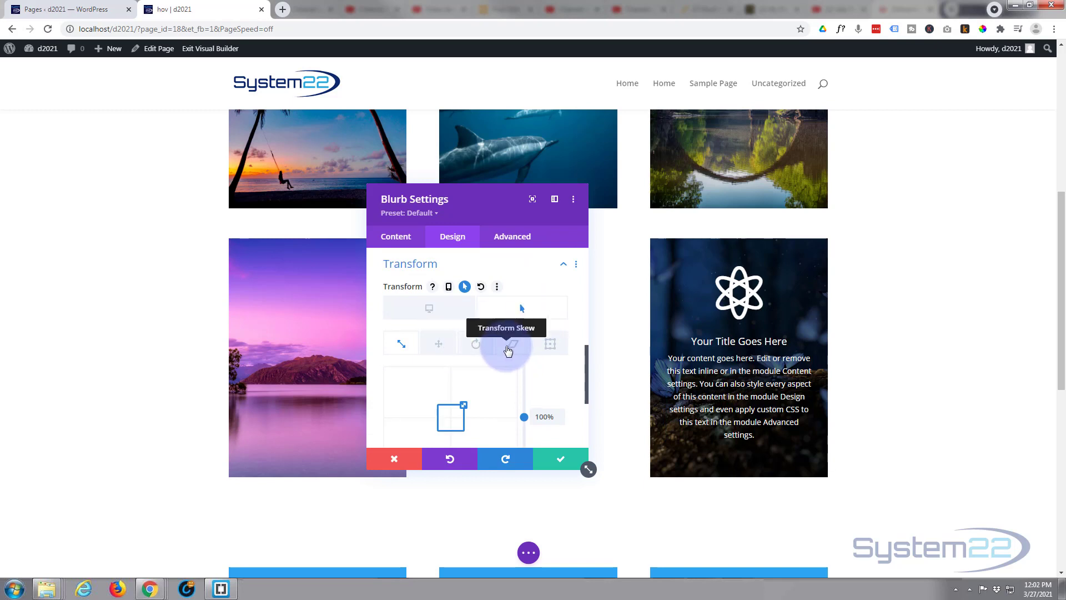
pyautogui.scroll(1, 507, 350)
pyautogui.scroll(1, 494, 344)
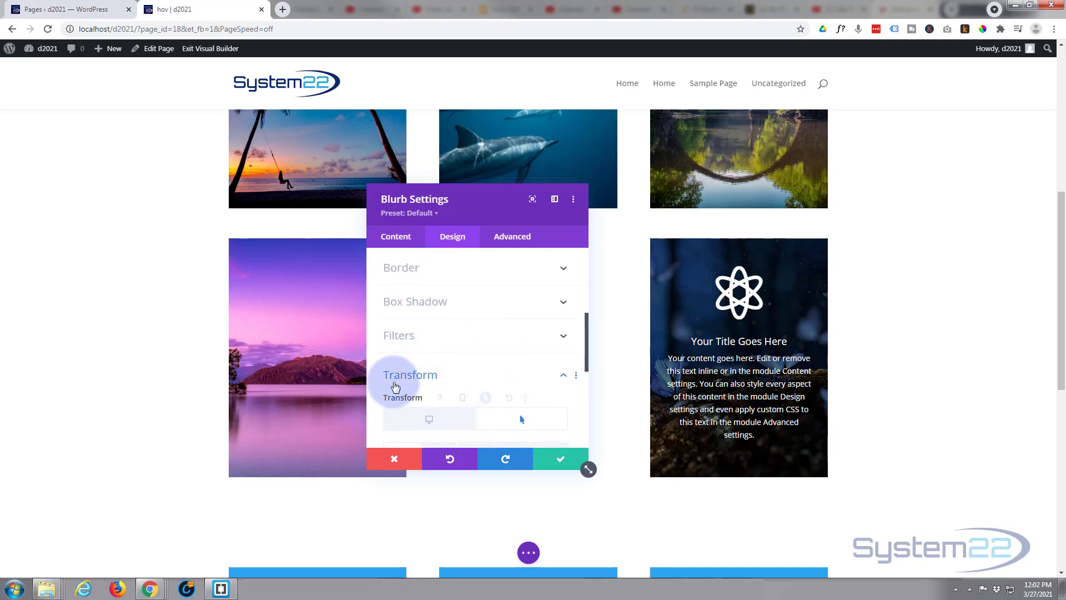
pyautogui.click(420, 339)
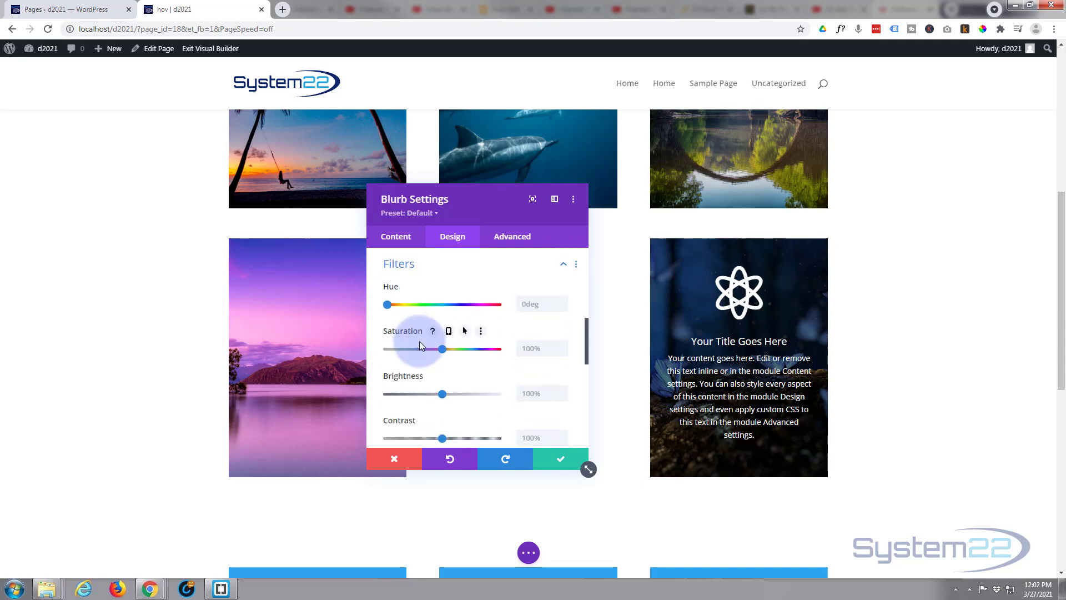
pyautogui.scroll(-5, 420, 343)
pyautogui.moveTo(420, 342)
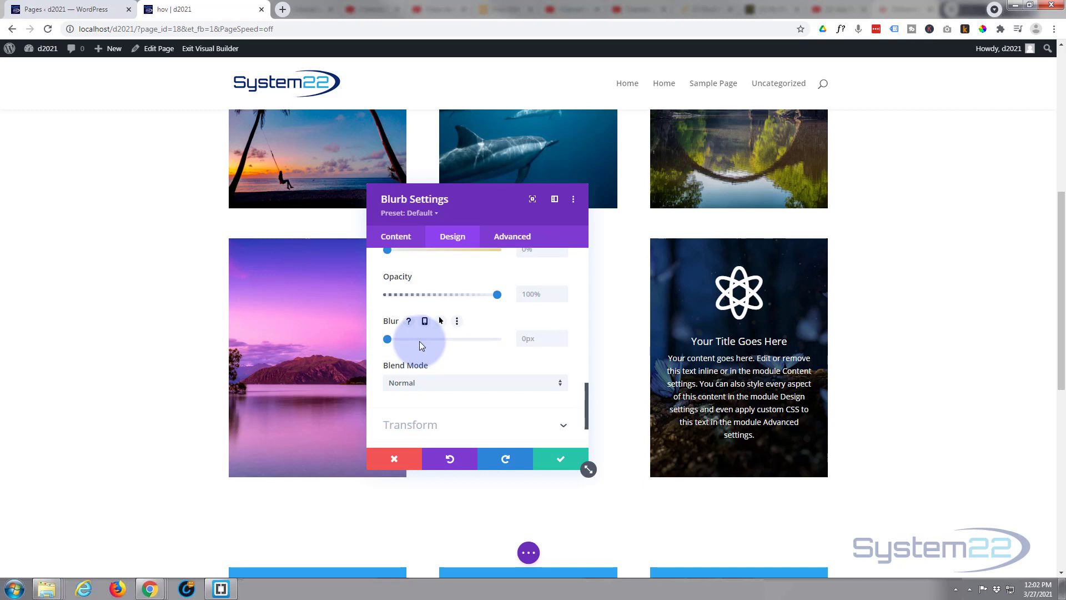
pyautogui.moveTo(408, 297)
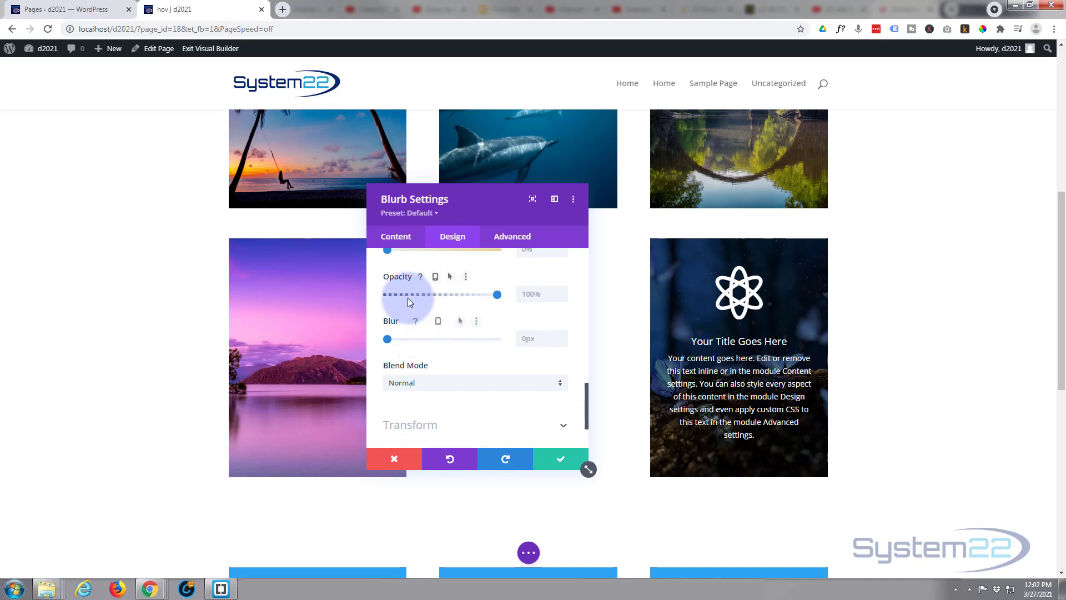
pyautogui.click(454, 277)
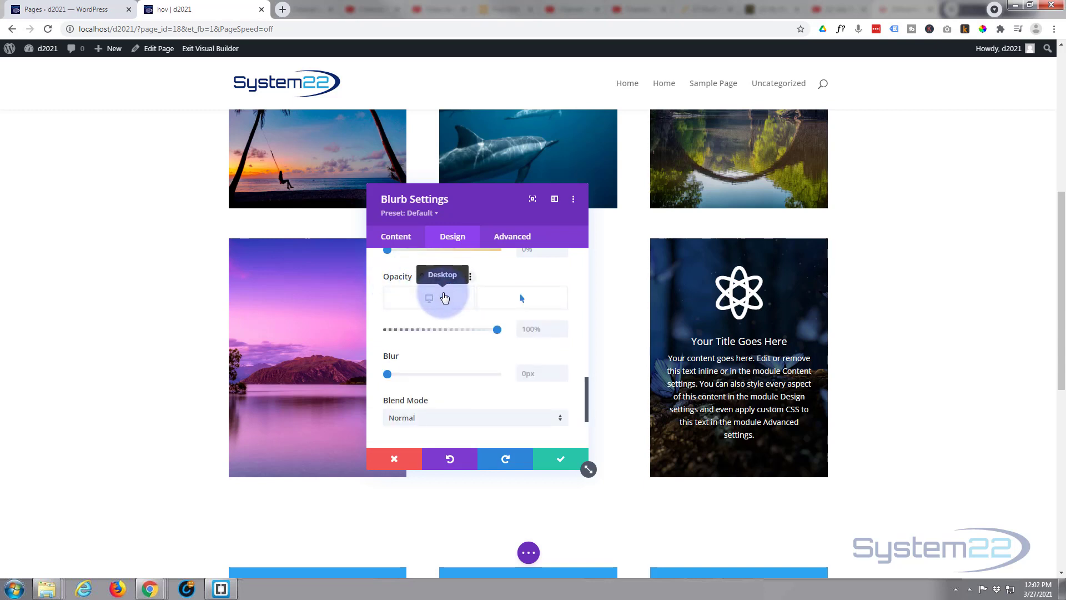
pyautogui.click(444, 298)
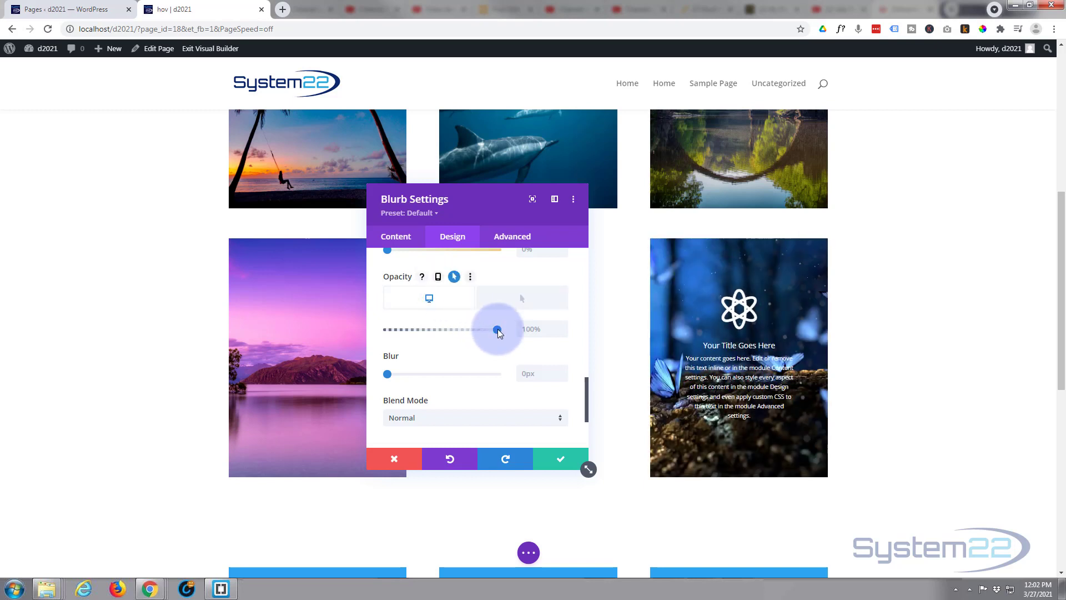
pyautogui.moveTo(498, 329); pyautogui.dragTo(376, 318)
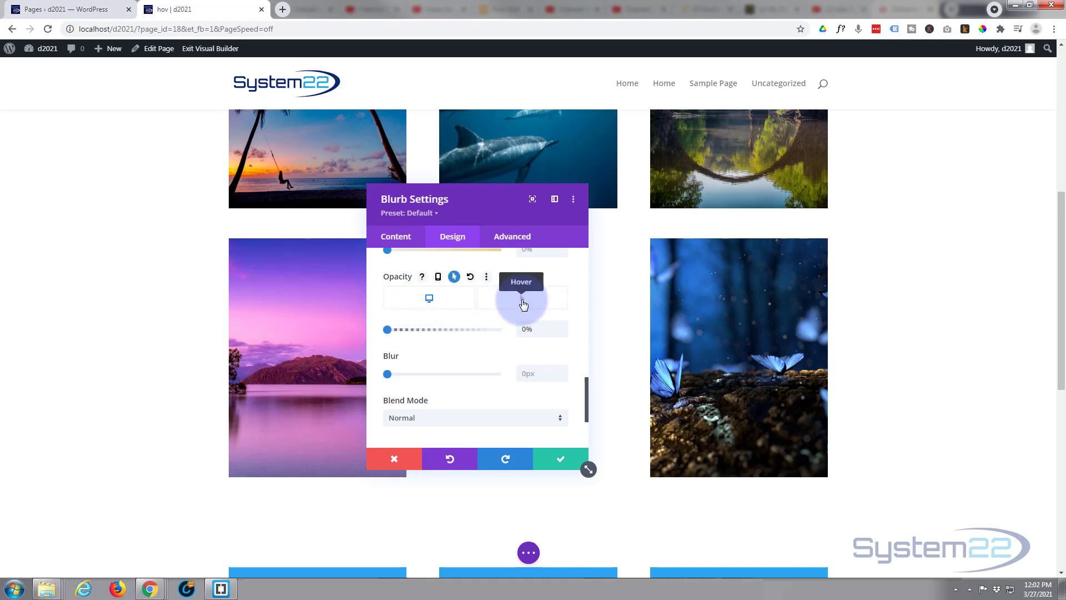
pyautogui.click(523, 304)
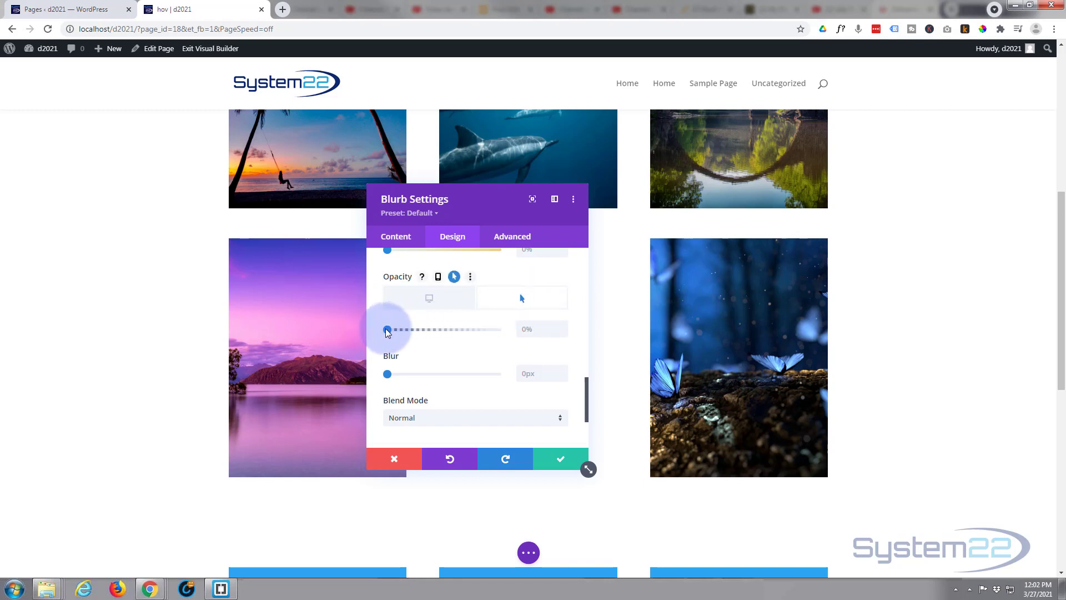
pyautogui.moveTo(387, 331); pyautogui.dragTo(506, 332)
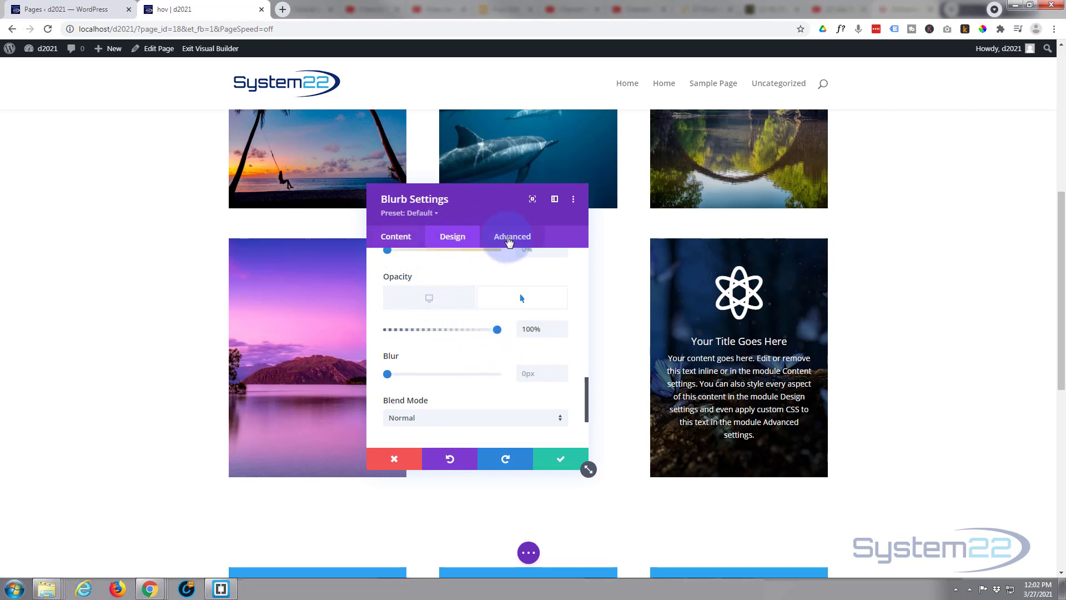
# Set the blurb's transition duration to 750ms.
pyautogui.click(508, 241)
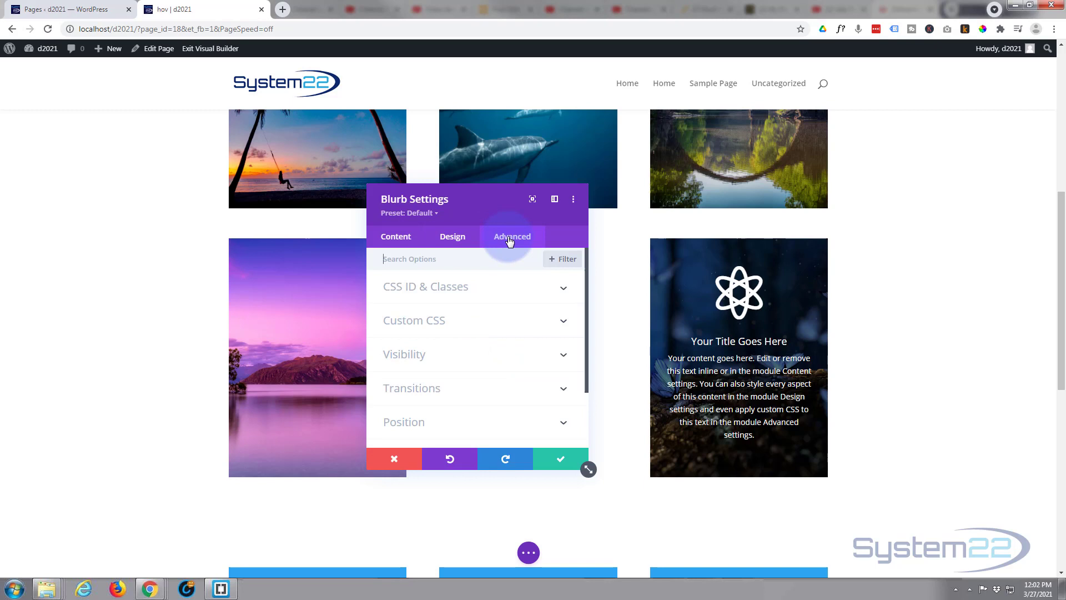
pyautogui.click(467, 384)
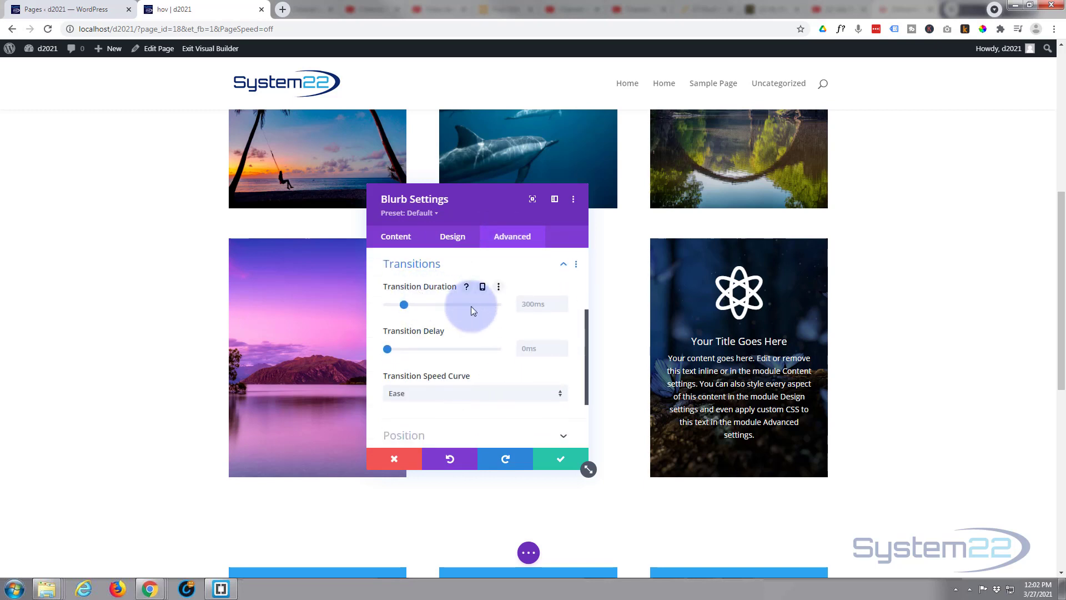
pyautogui.click(524, 305)
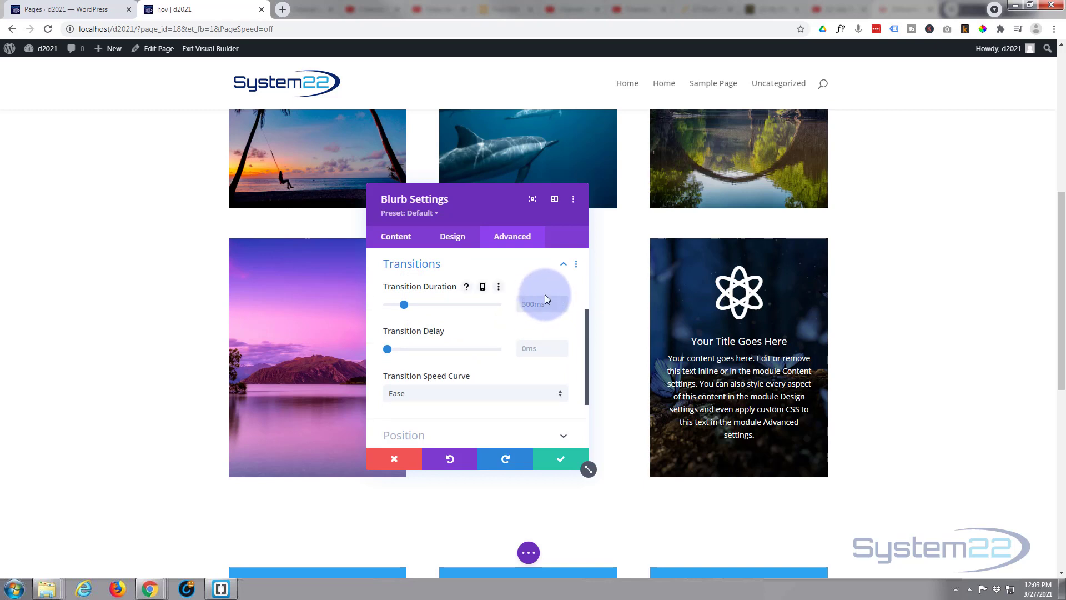
pyautogui.write('750ms')
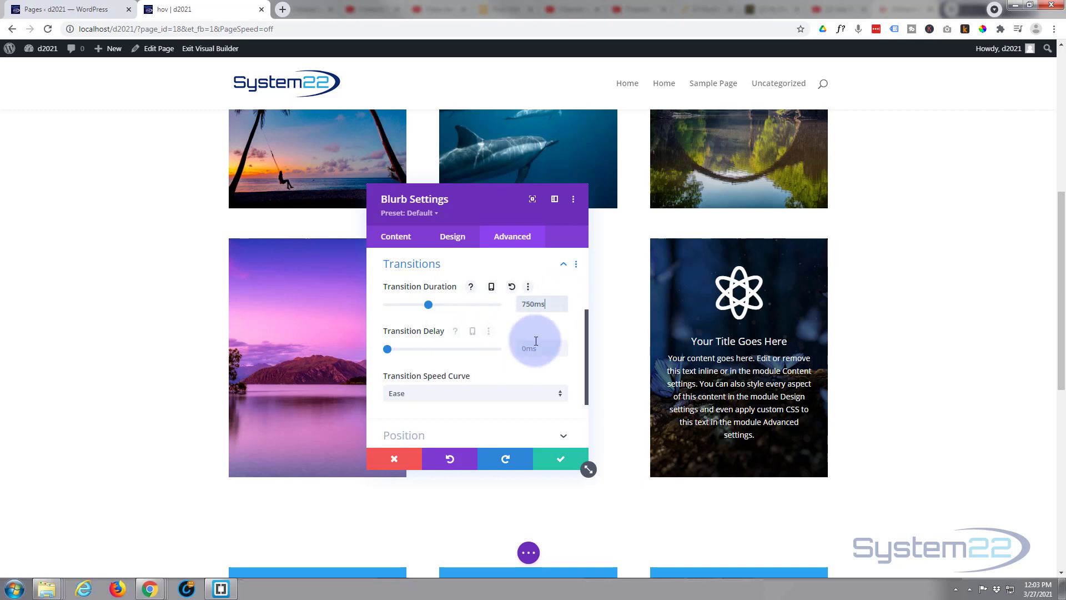
pyautogui.scroll(-1, 485, 339)
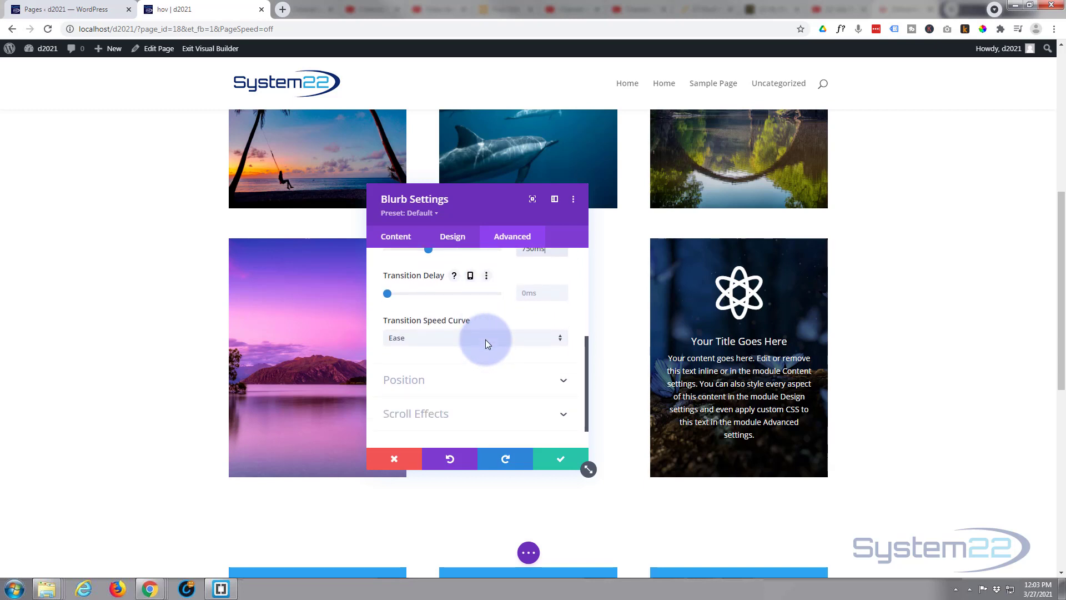
# Set the blurb's transition speed curve to Ease-In-Out and save the blurb settings.
pyautogui.click(485, 339)
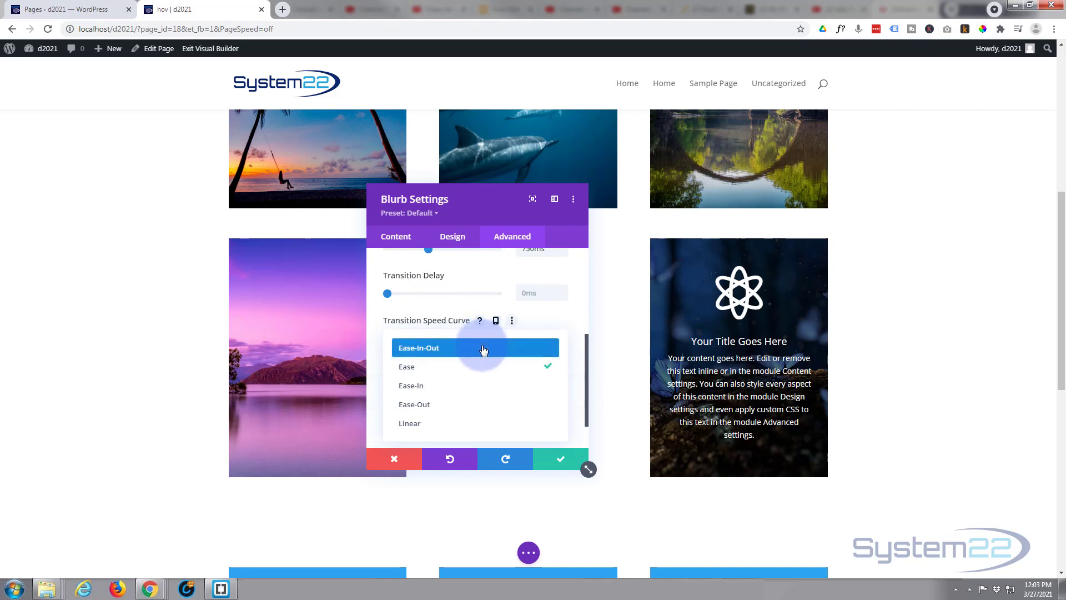
pyautogui.click(433, 351)
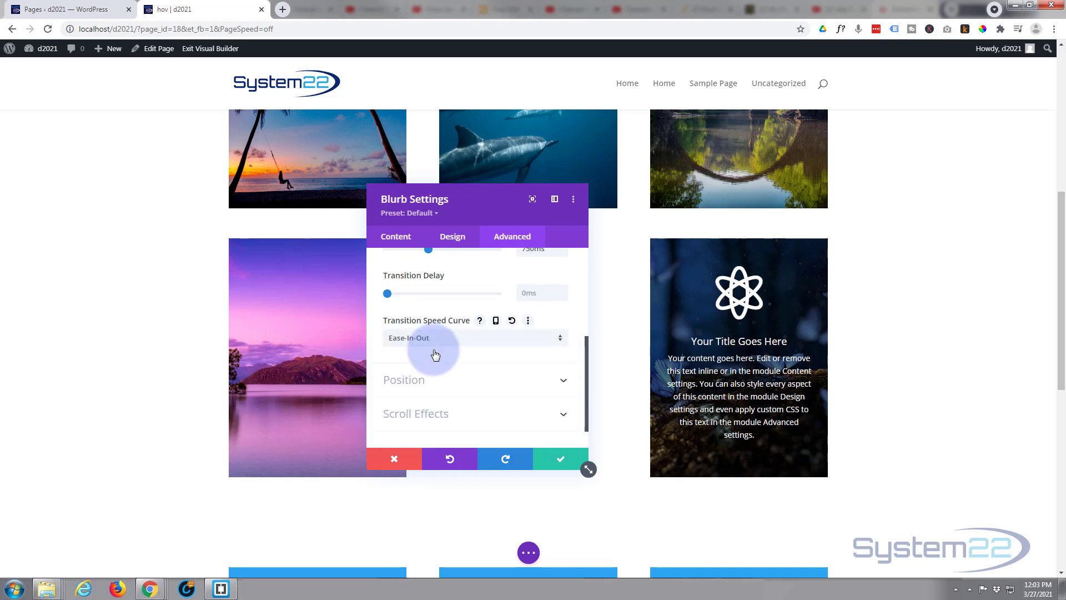
pyautogui.click(564, 461)
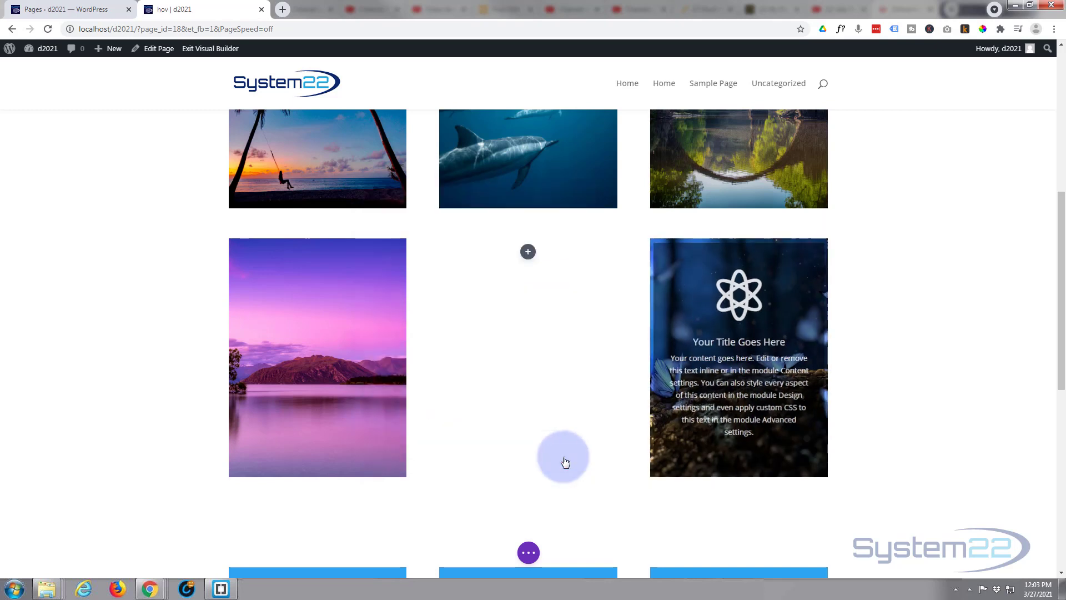
# Save the page as a draft and exit the Visual Builder to the front-end view.
pyautogui.click(529, 553)
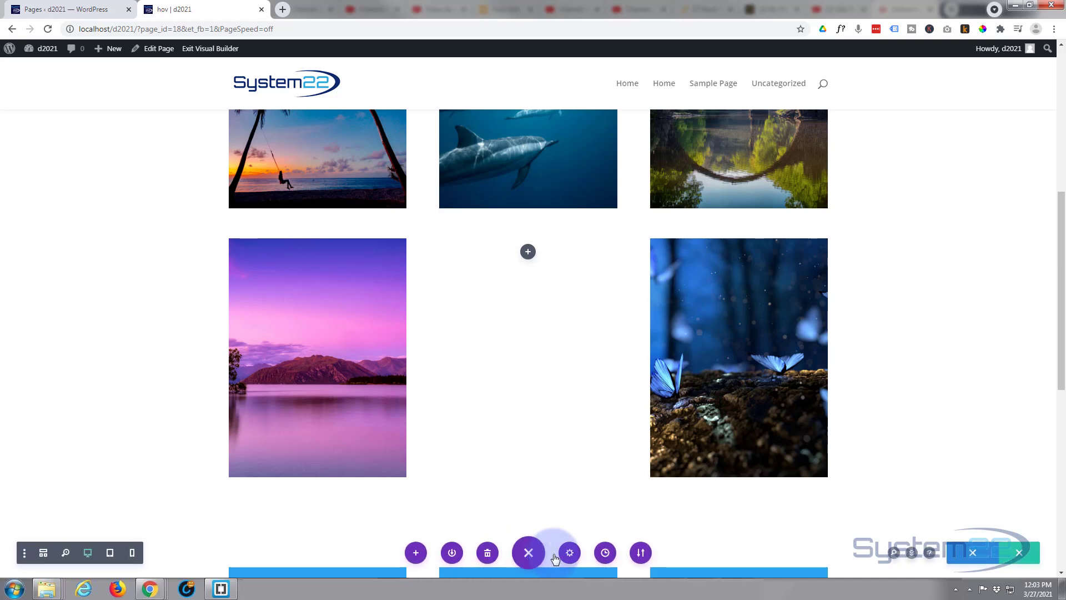
pyautogui.click(981, 553)
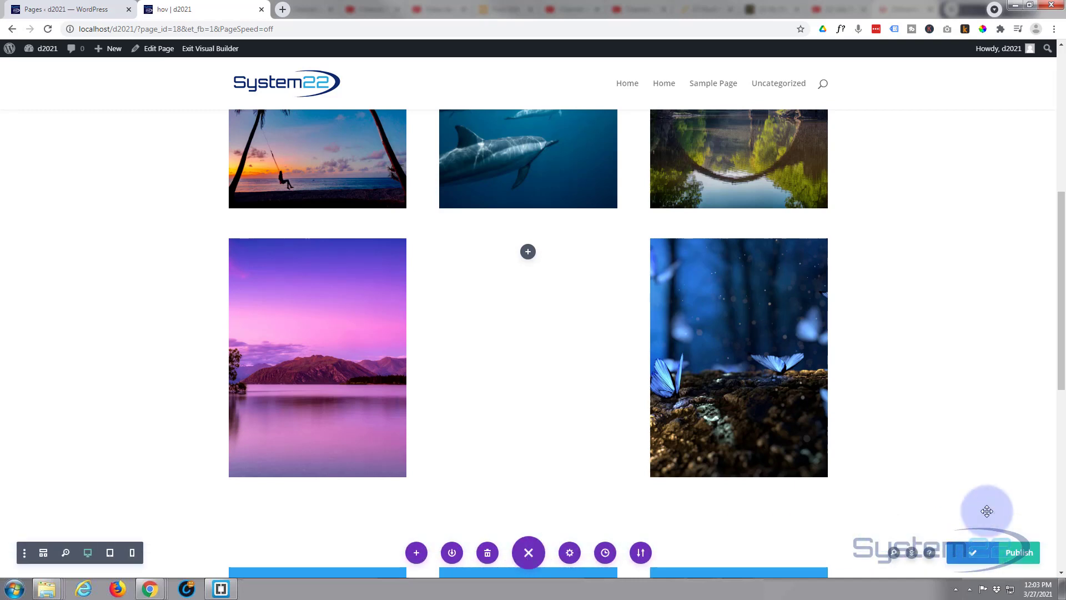
pyautogui.click(213, 49)
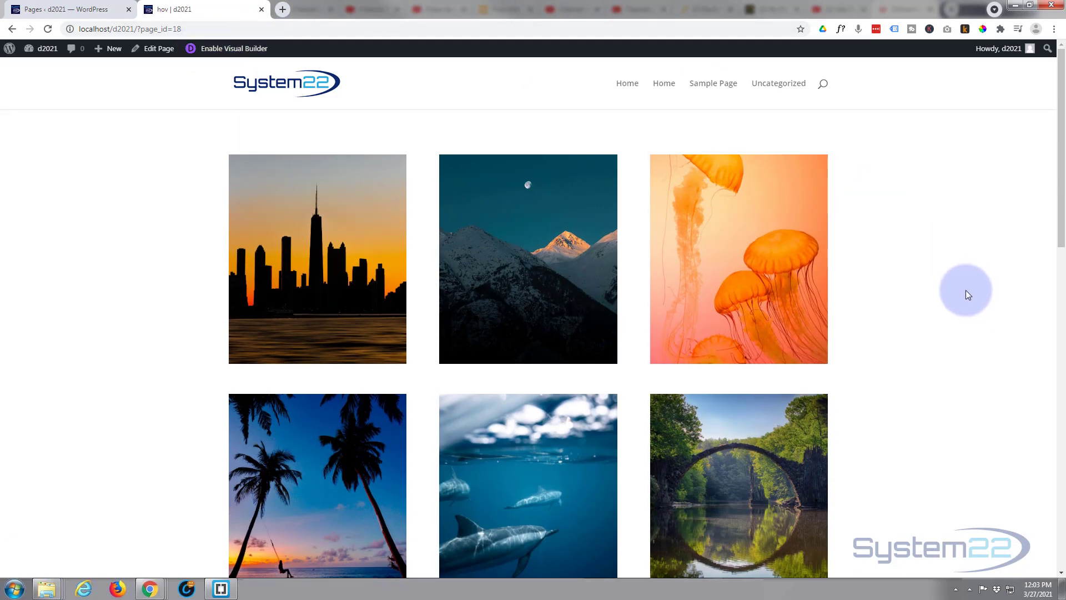
# Check the hover effects of the butterfly and purple lake columns on the front-end page.
pyautogui.scroll(-7, 965, 289)
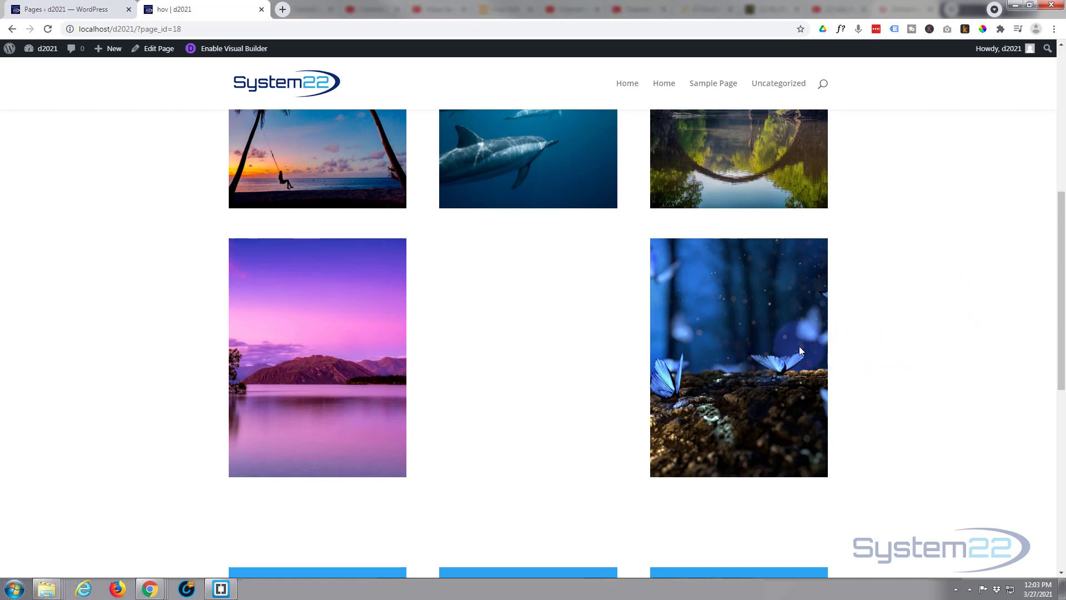
pyautogui.moveTo(774, 345)
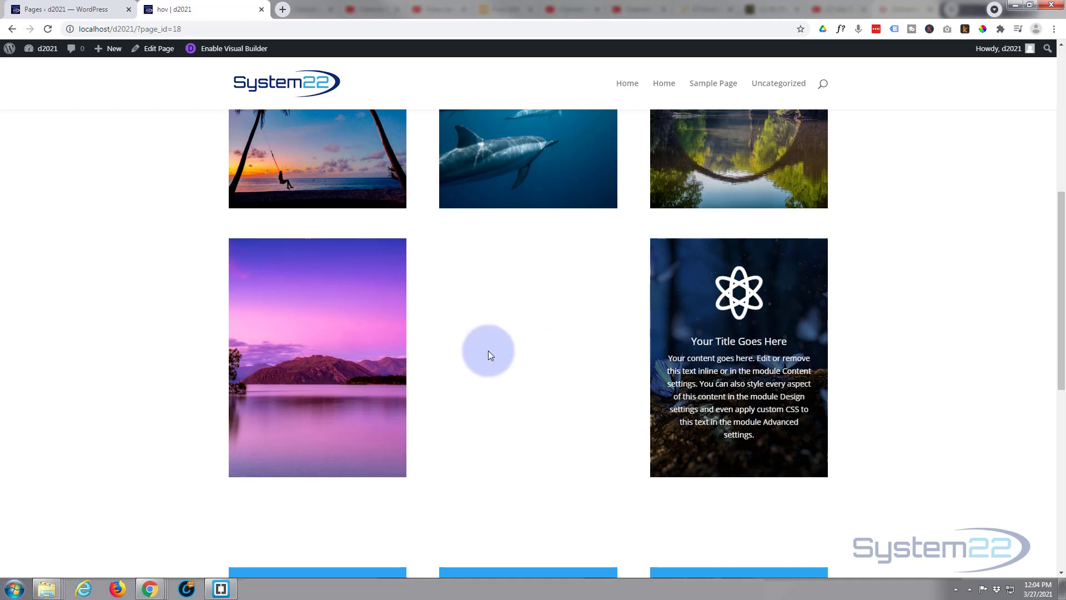
pyautogui.moveTo(323, 362)
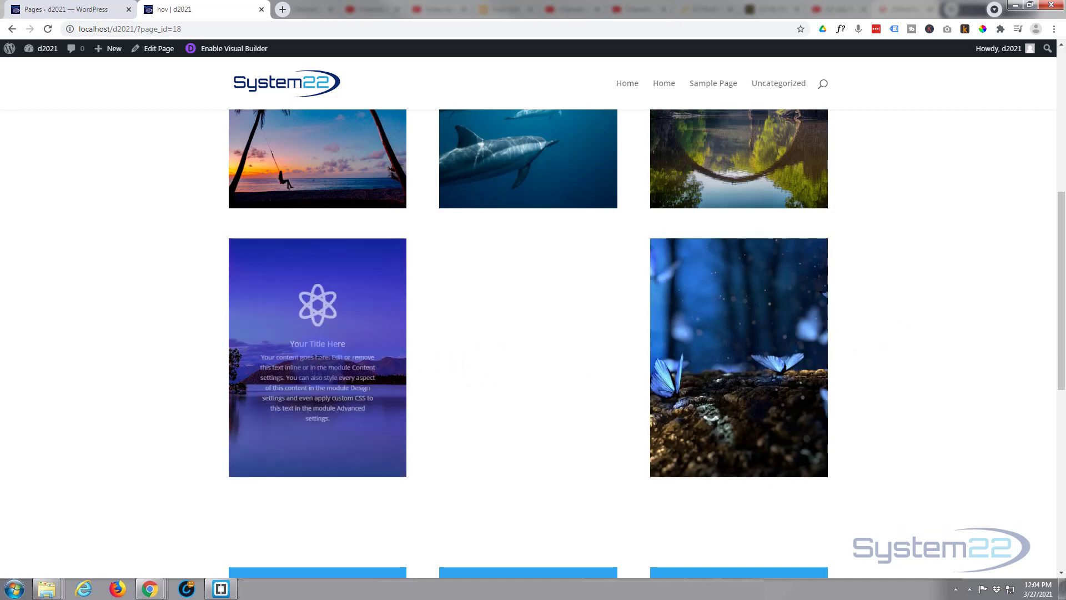